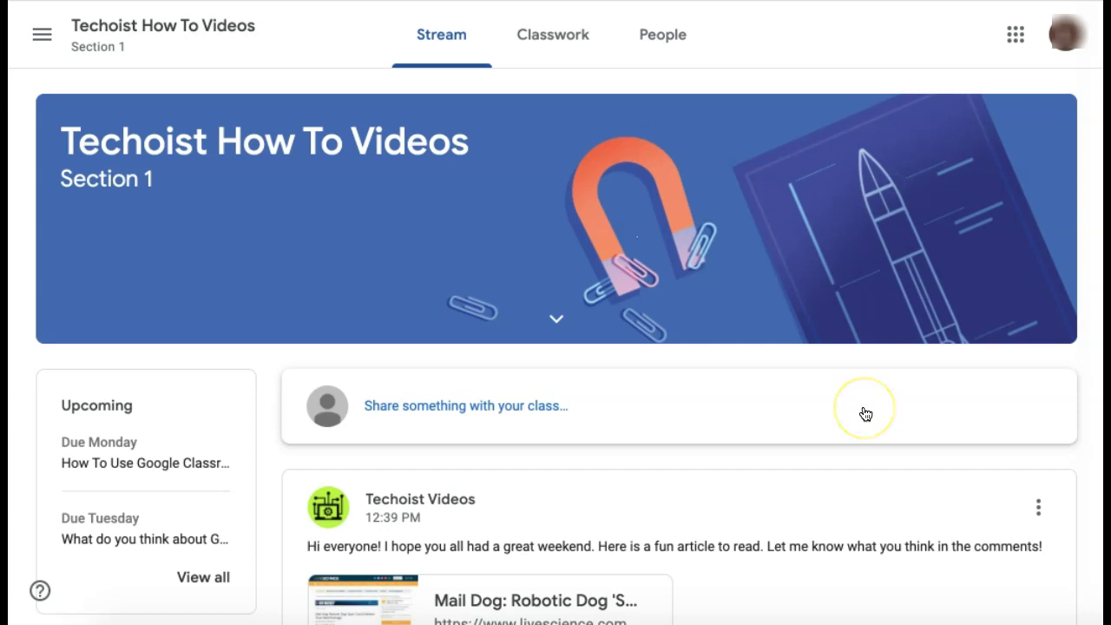
Comment 'I wish I had a robot dog!' under the Mail Dog robotic dog article
scroll(865, 427, down, 1)
scroll(865, 430, down, 4)
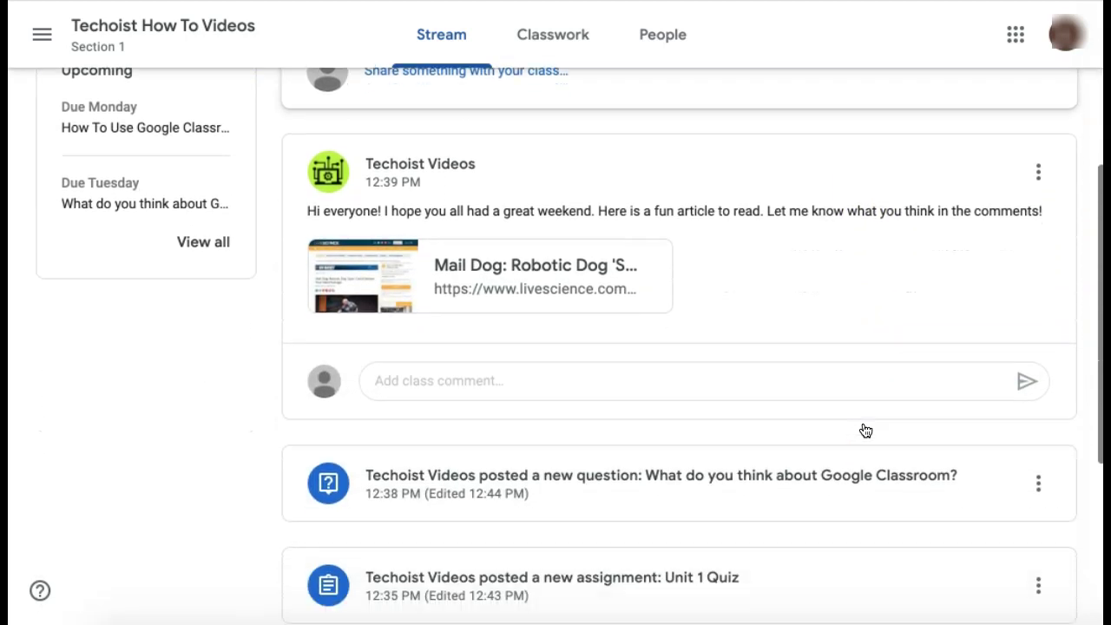
scroll(865, 430, up, 2)
scroll(863, 434, up, 2)
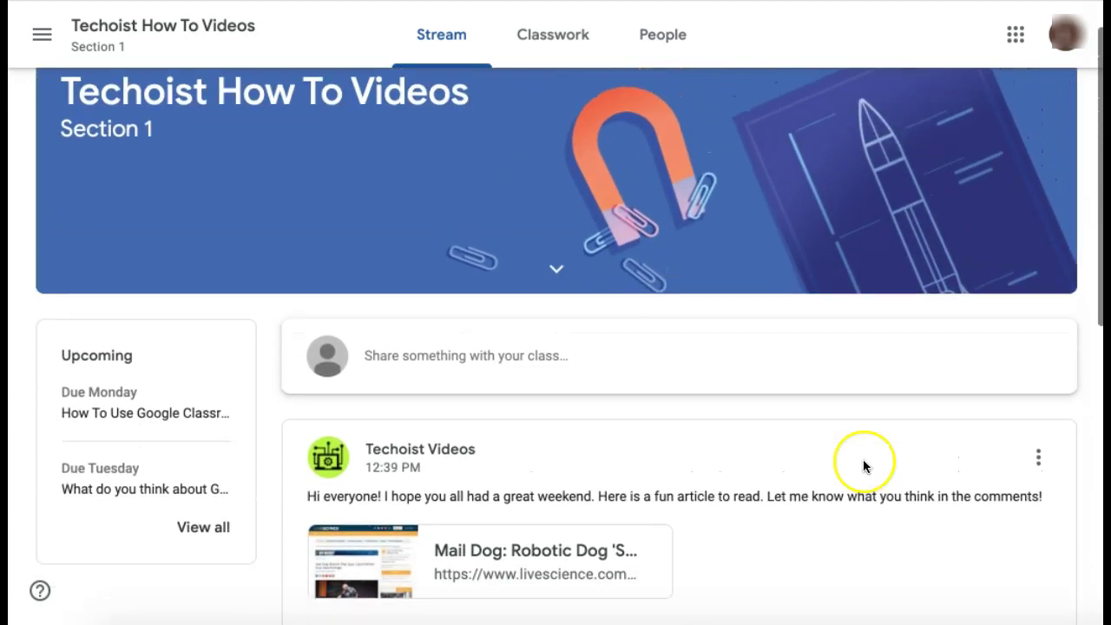
scroll(863, 459, down, 2)
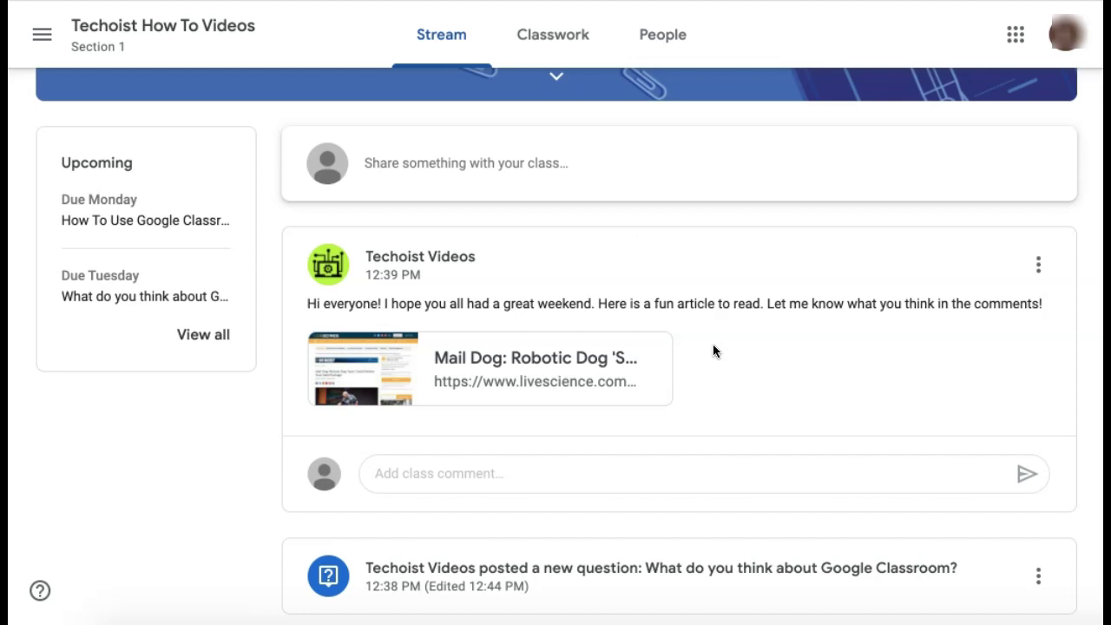
click(718, 386)
click(659, 468)
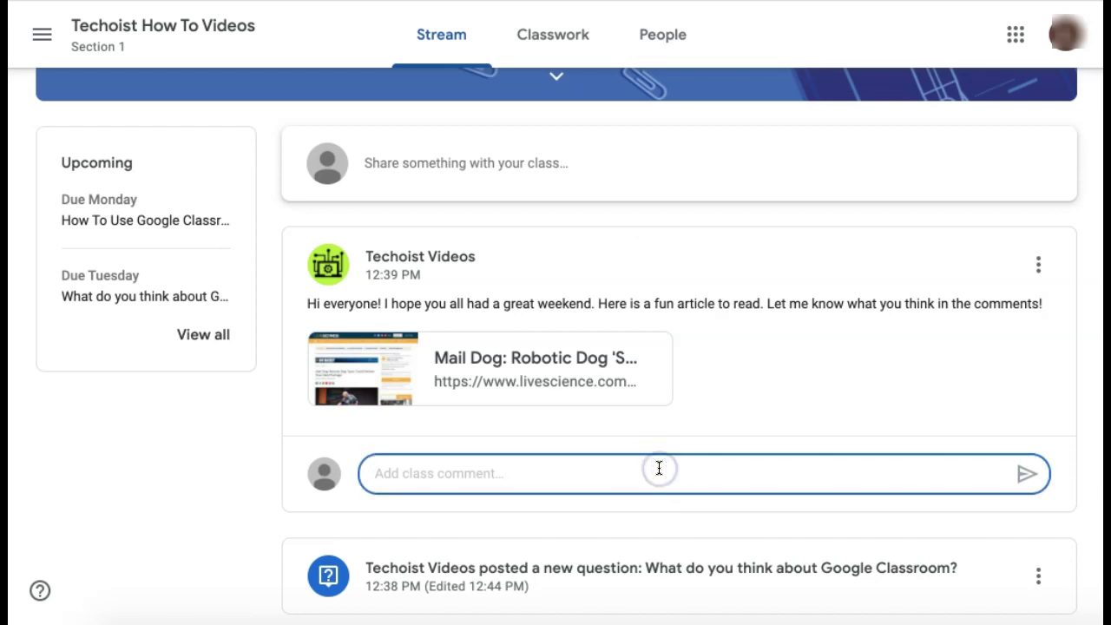
scroll(464, 39, down, 1)
text(I wi)
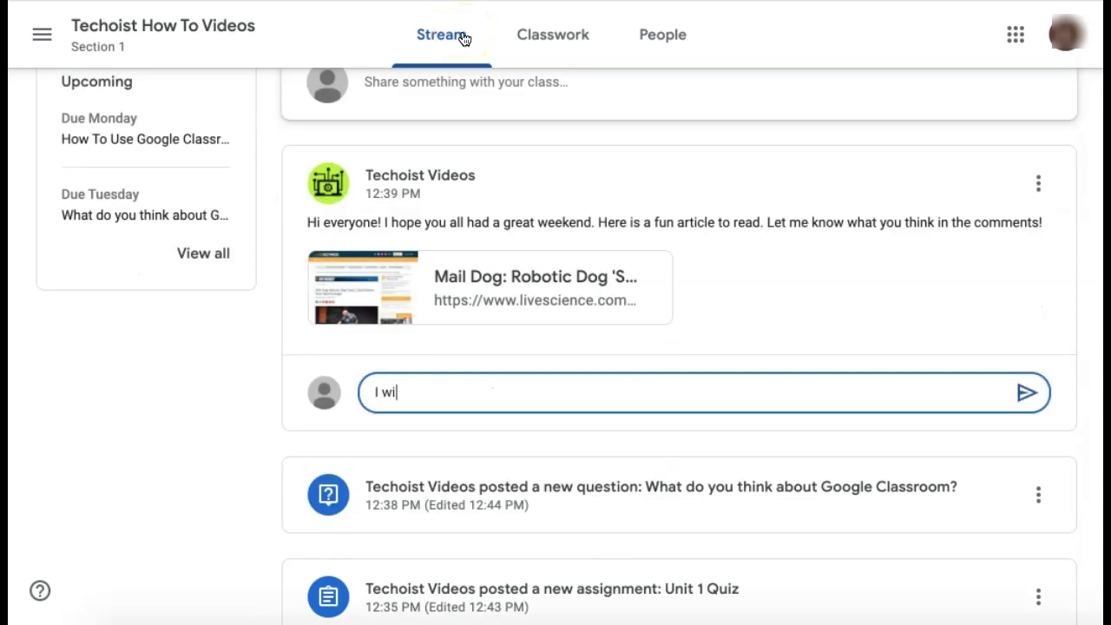
text(sh I had a robot dog!)
click(1026, 394)
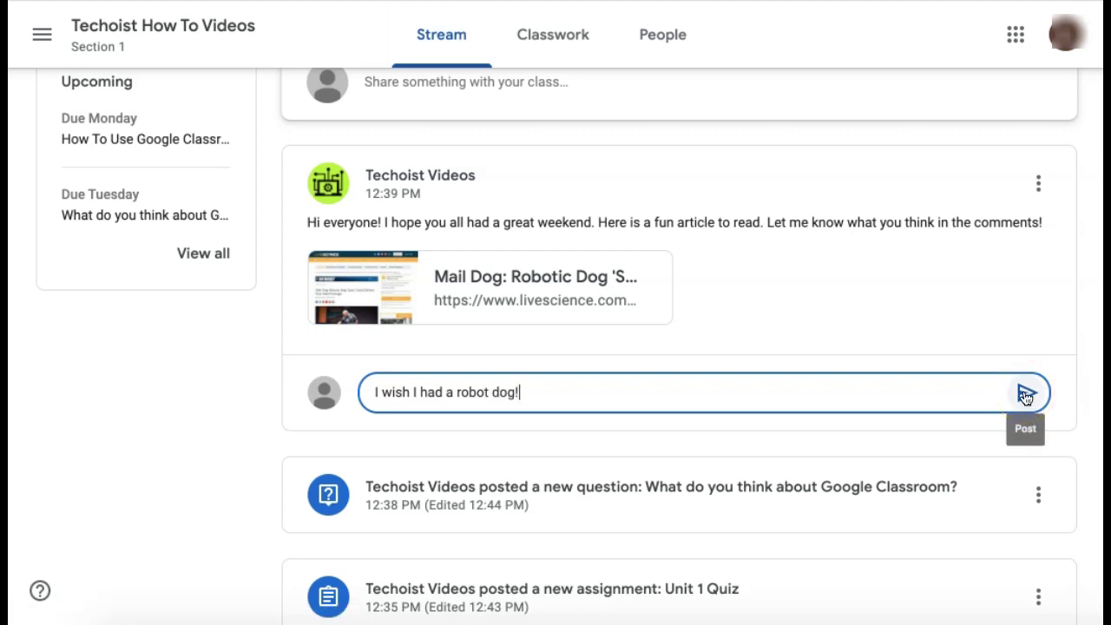
click(1026, 394)
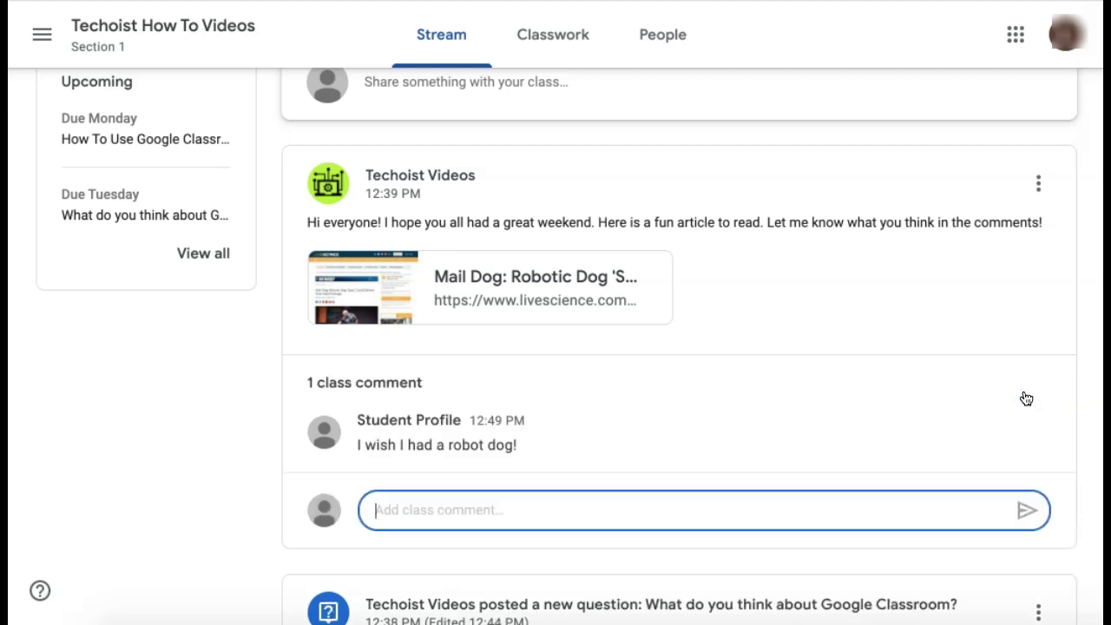
Post 'Hi everyone!' to the class stream without adding any attachment
scroll(1026, 398, up, 3)
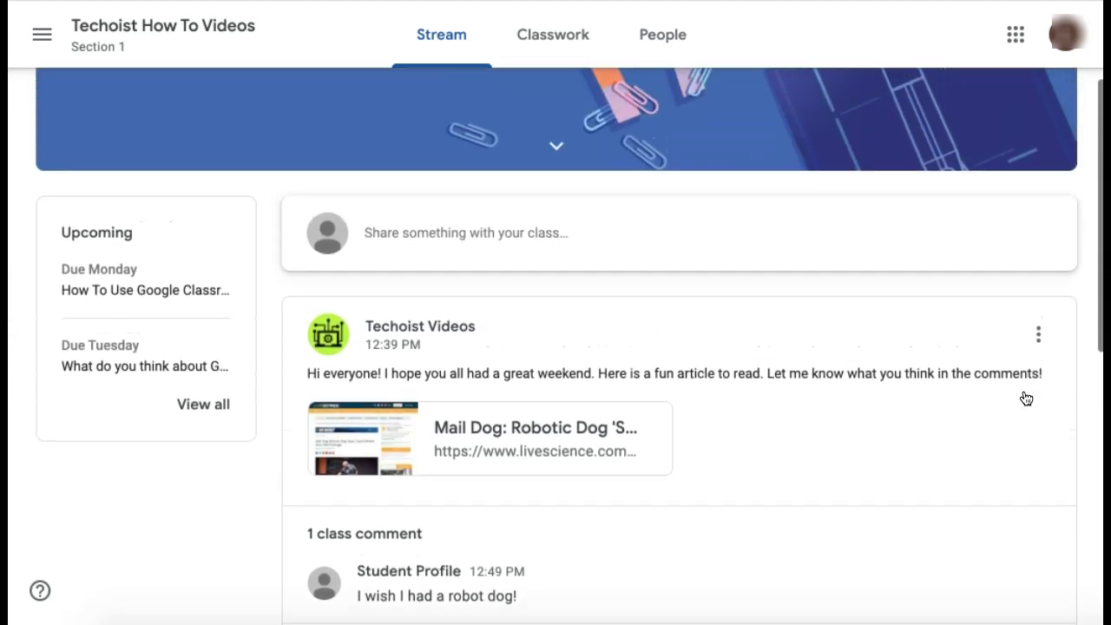
click(922, 401)
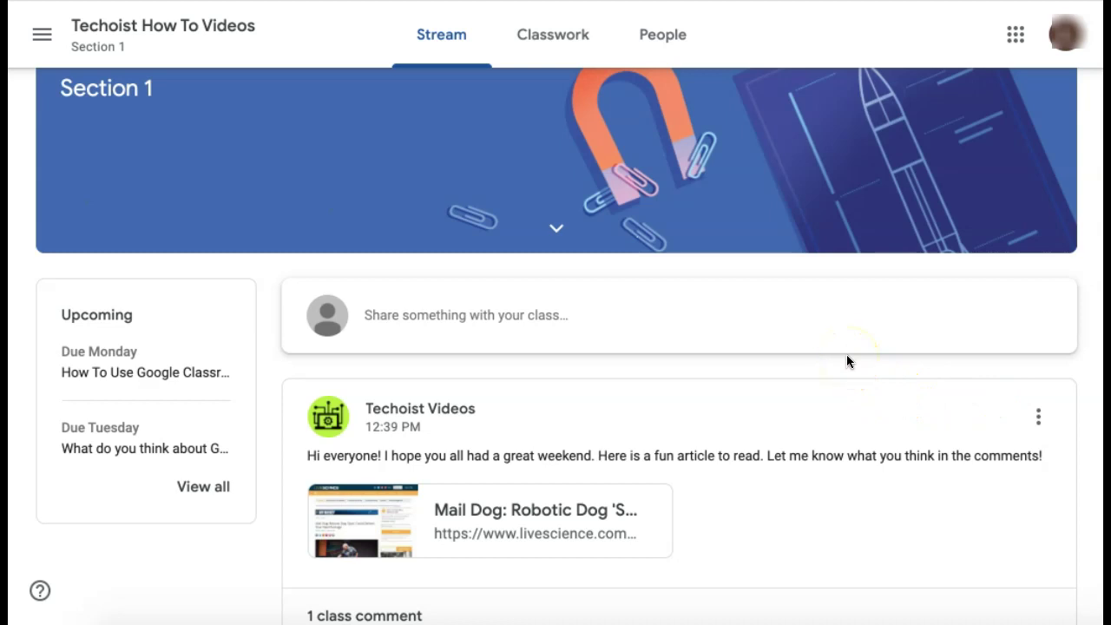
click(824, 323)
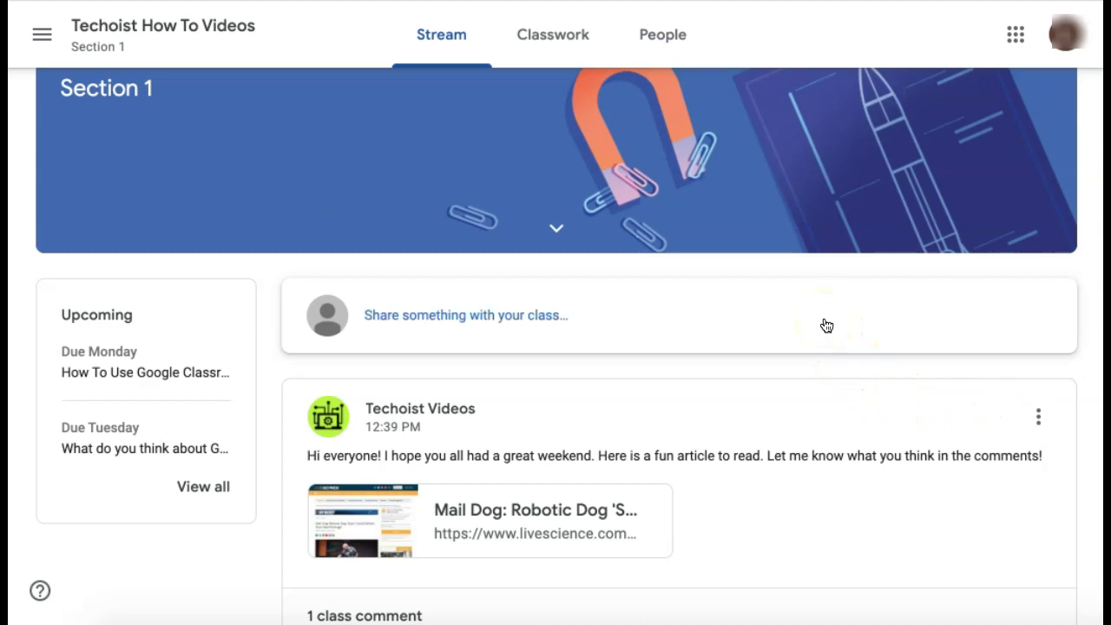
click(826, 326)
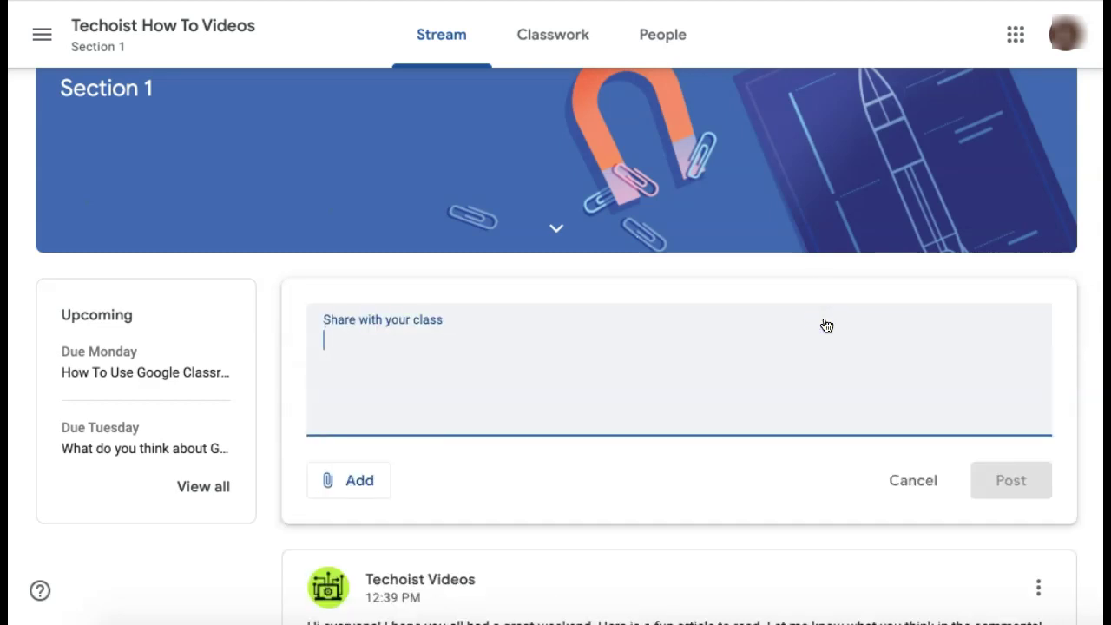
text(Hi everyone!)
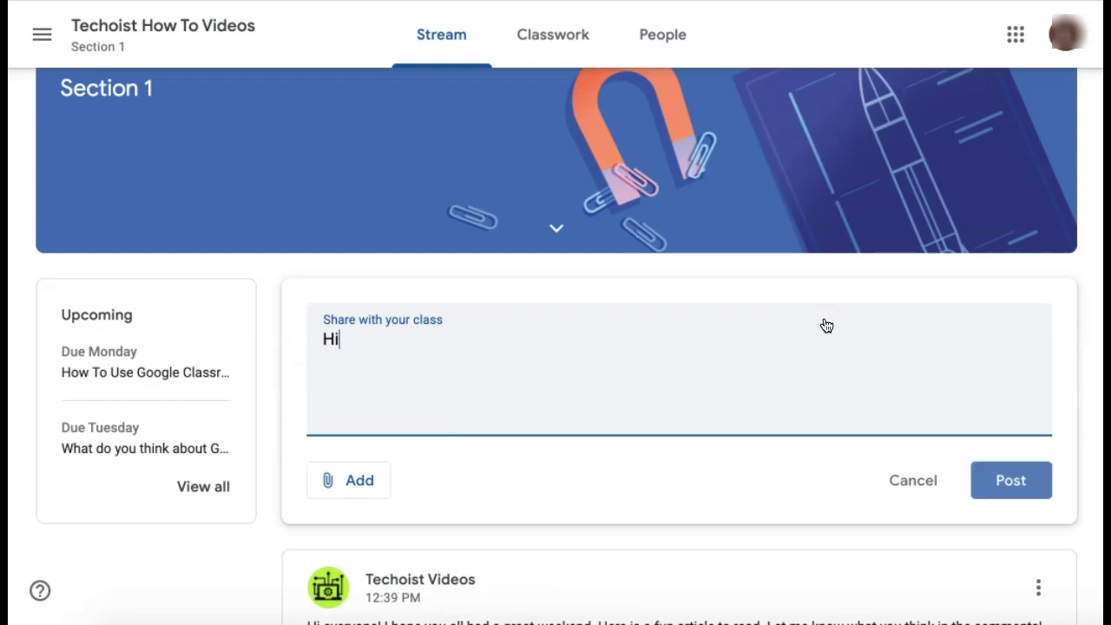
click(523, 484)
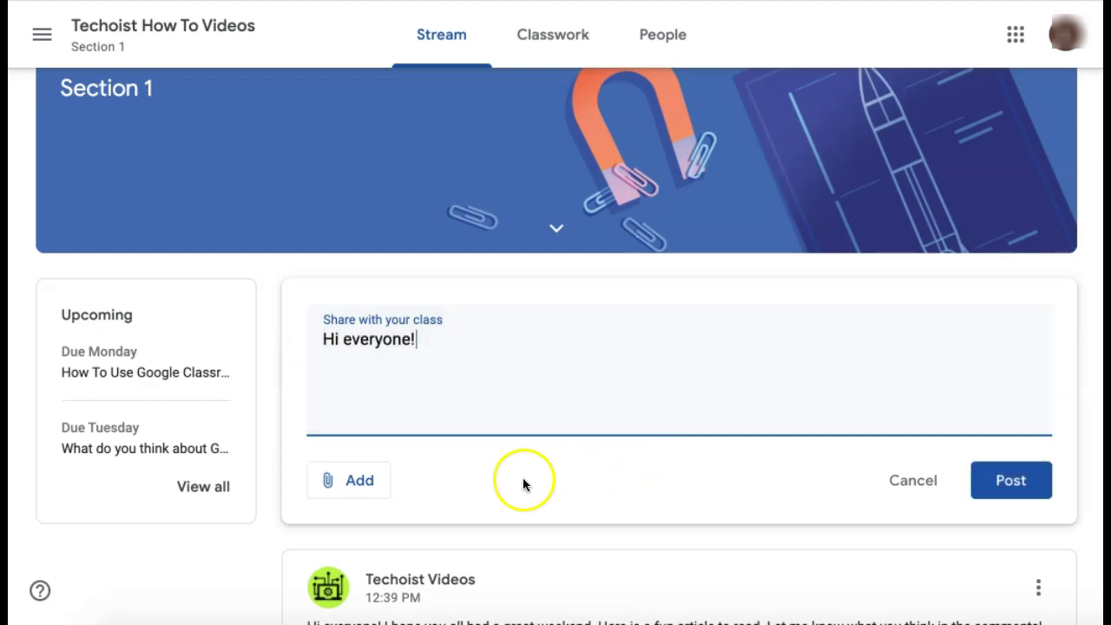
click(380, 493)
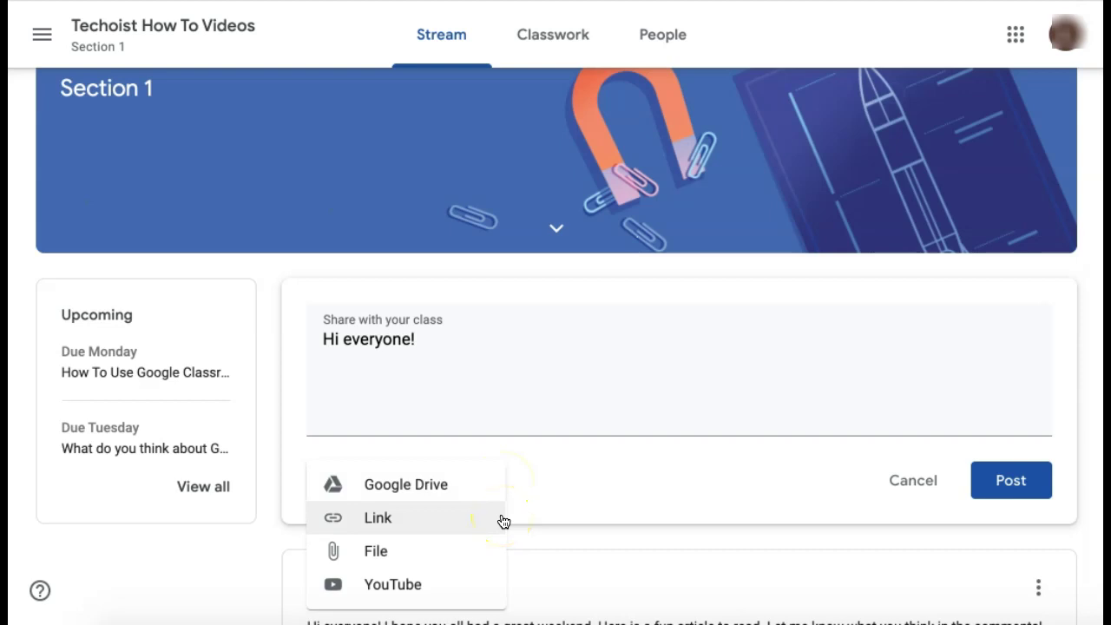
click(501, 554)
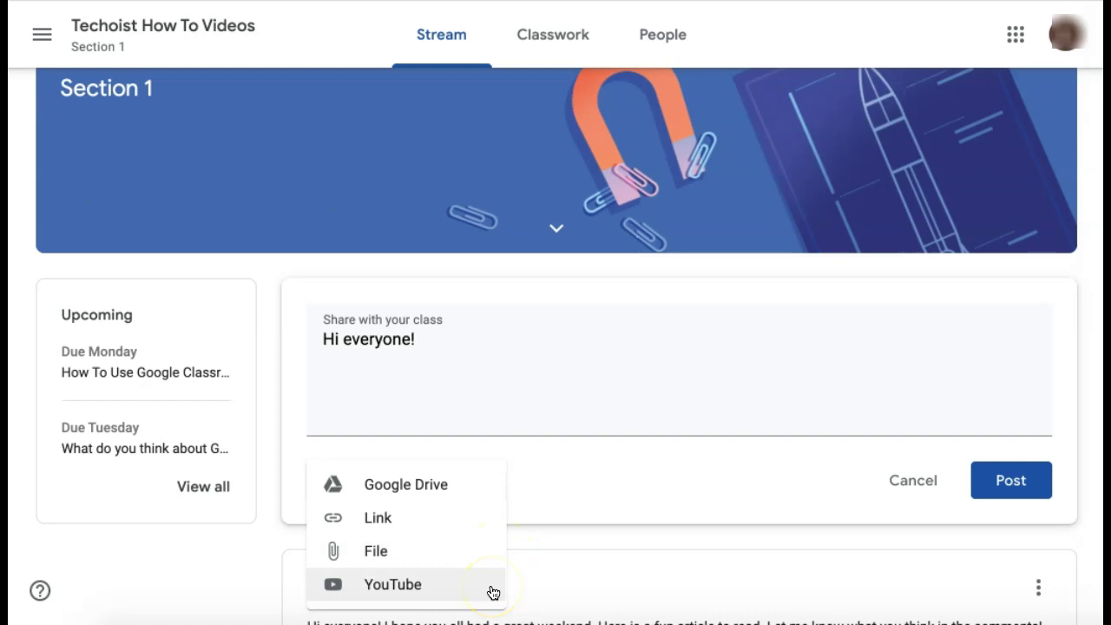
click(639, 516)
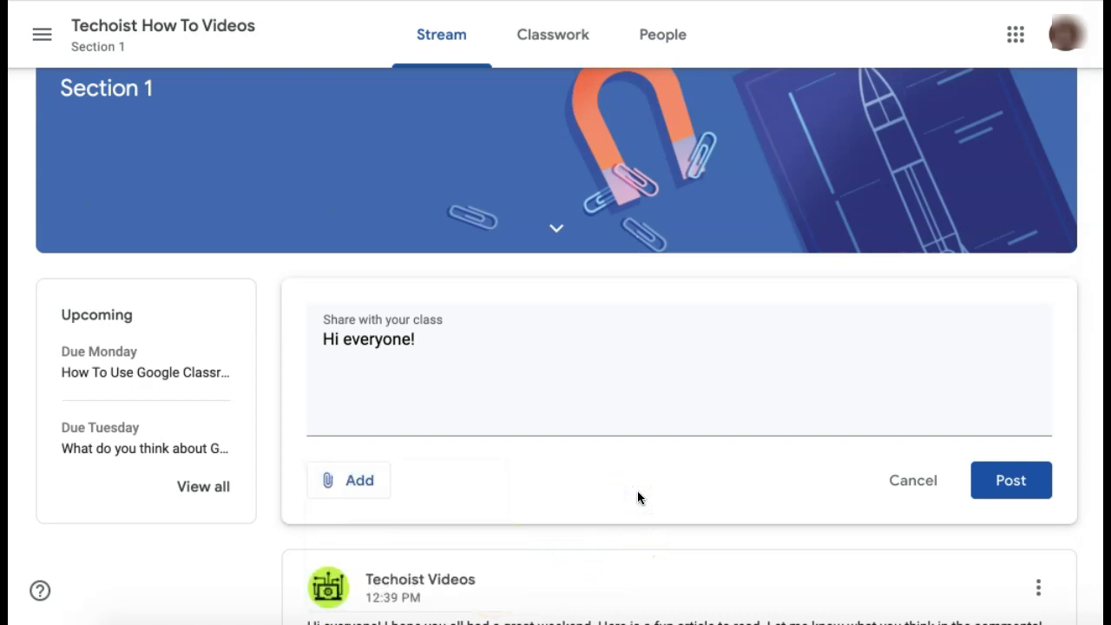
click(1038, 488)
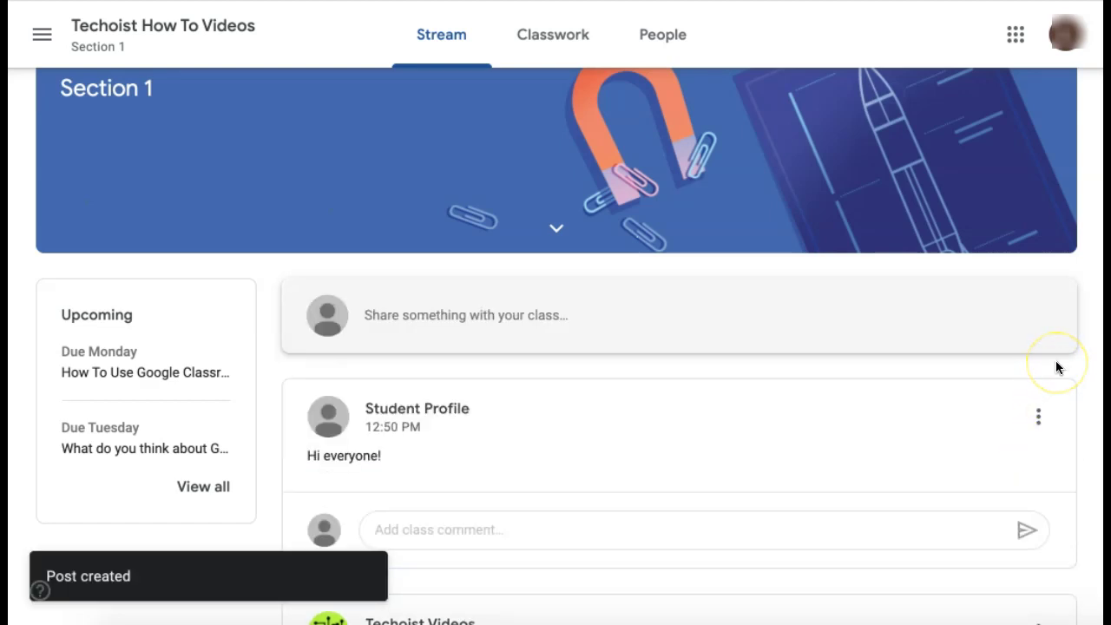
scroll(1057, 367, down, 1)
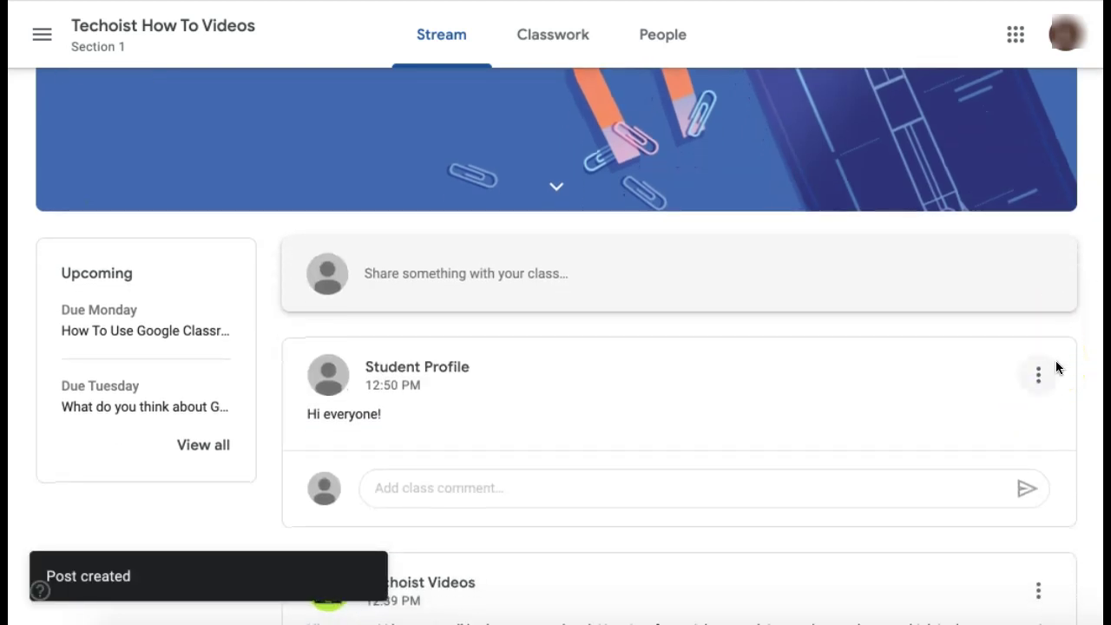
click(1052, 371)
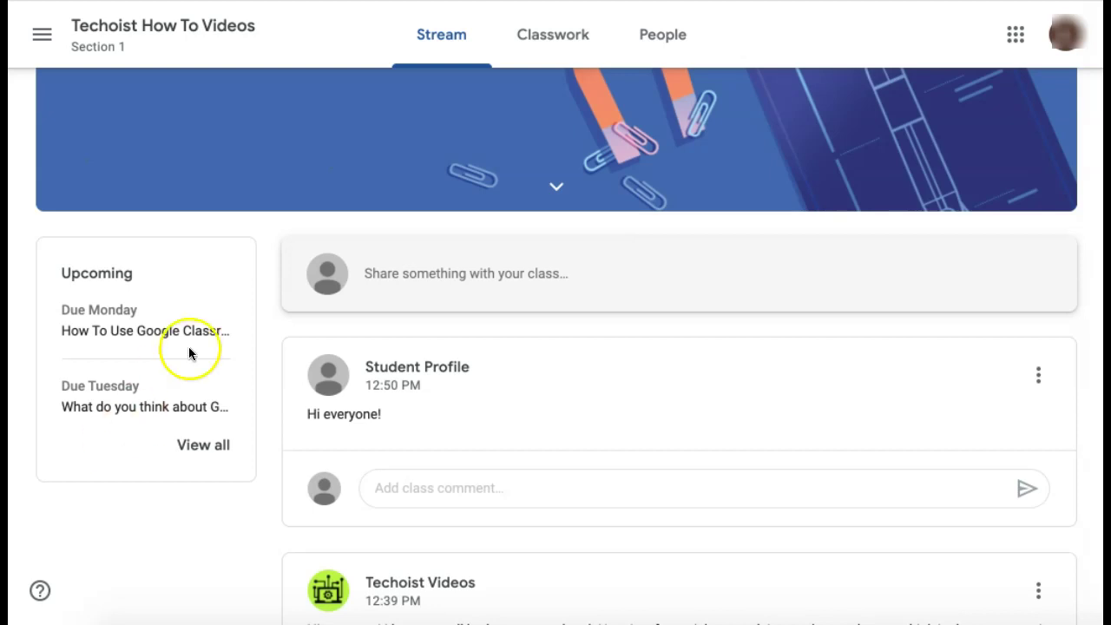
Go to the Classwork page and expand the How To Use Google Classroom assignment
click(558, 63)
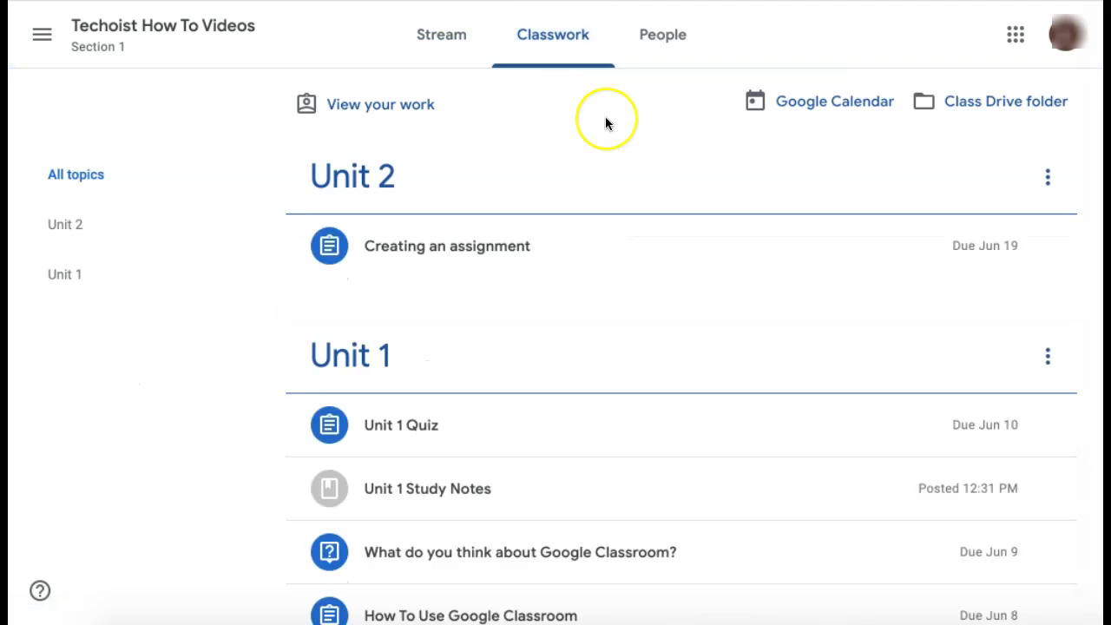
scroll(606, 123, down, 1)
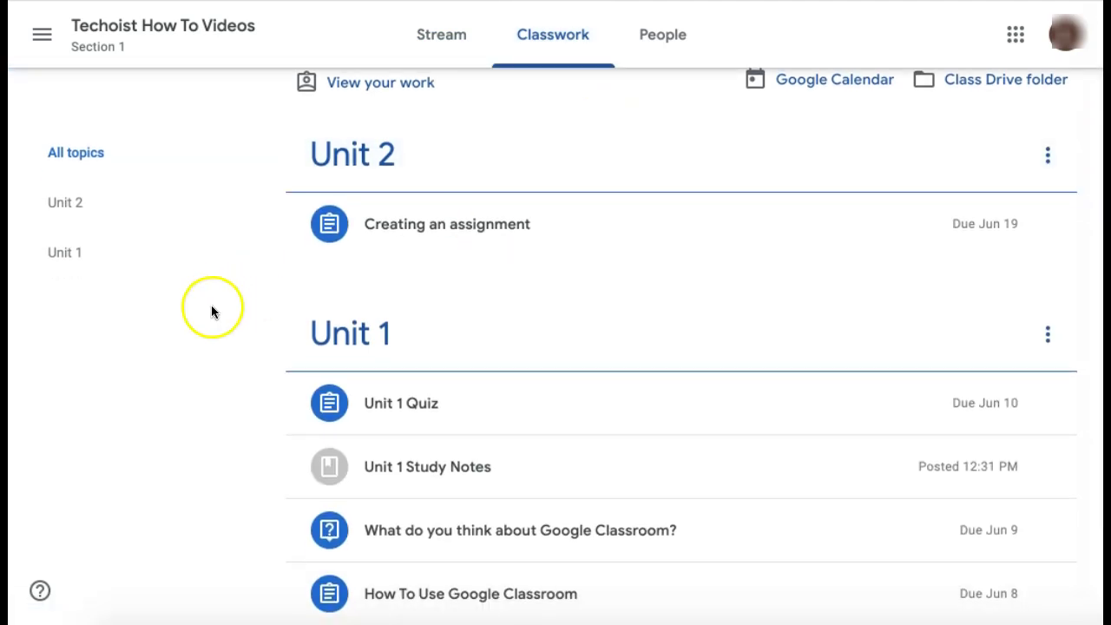
scroll(1038, 179, up, 1)
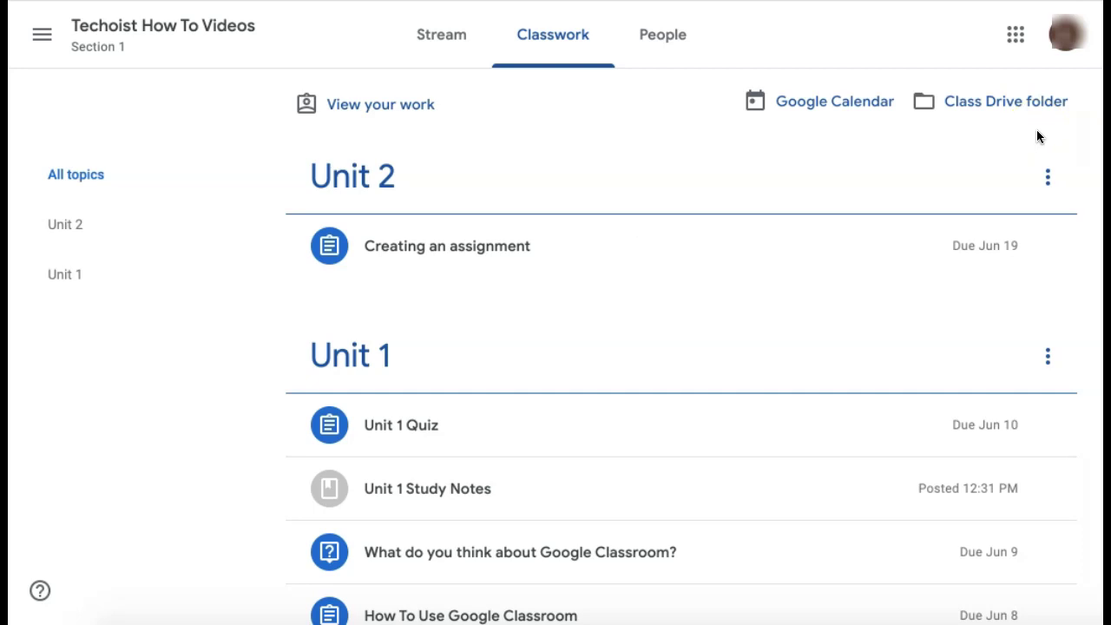
scroll(867, 466, down, 1)
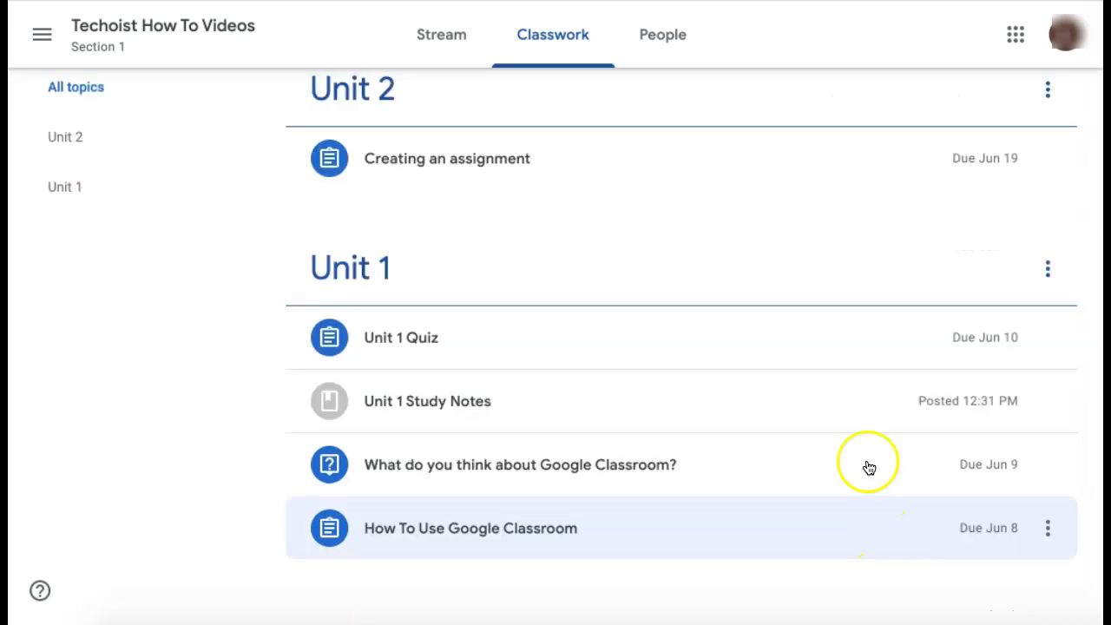
click(797, 540)
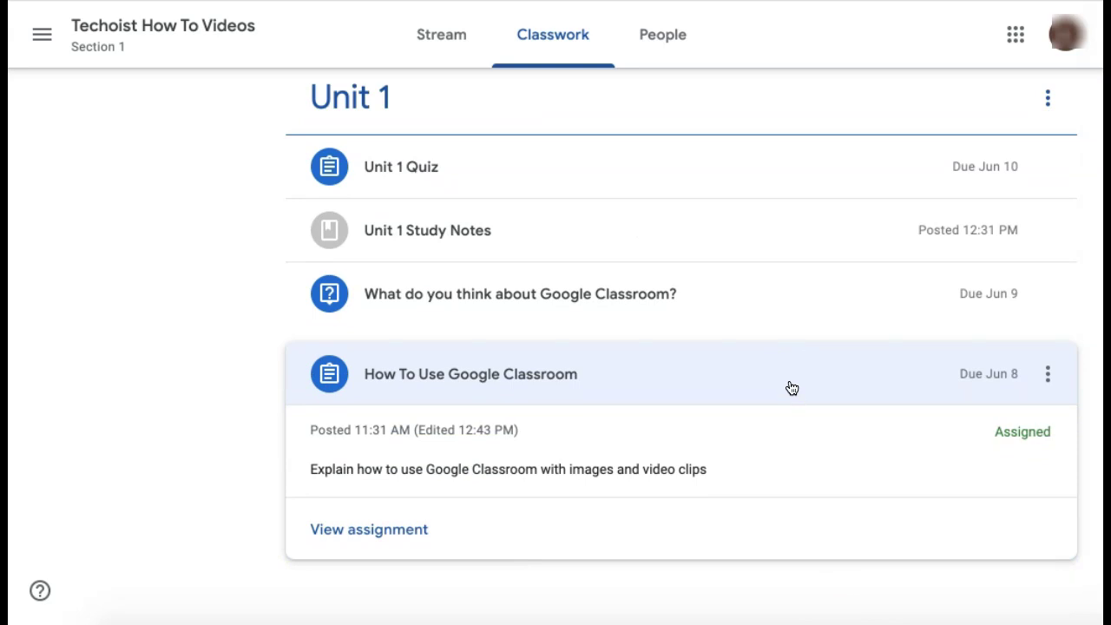
View the How To Use Google Classroom assignment page, due Jun 8 for 100 points
click(555, 490)
click(392, 540)
click(395, 521)
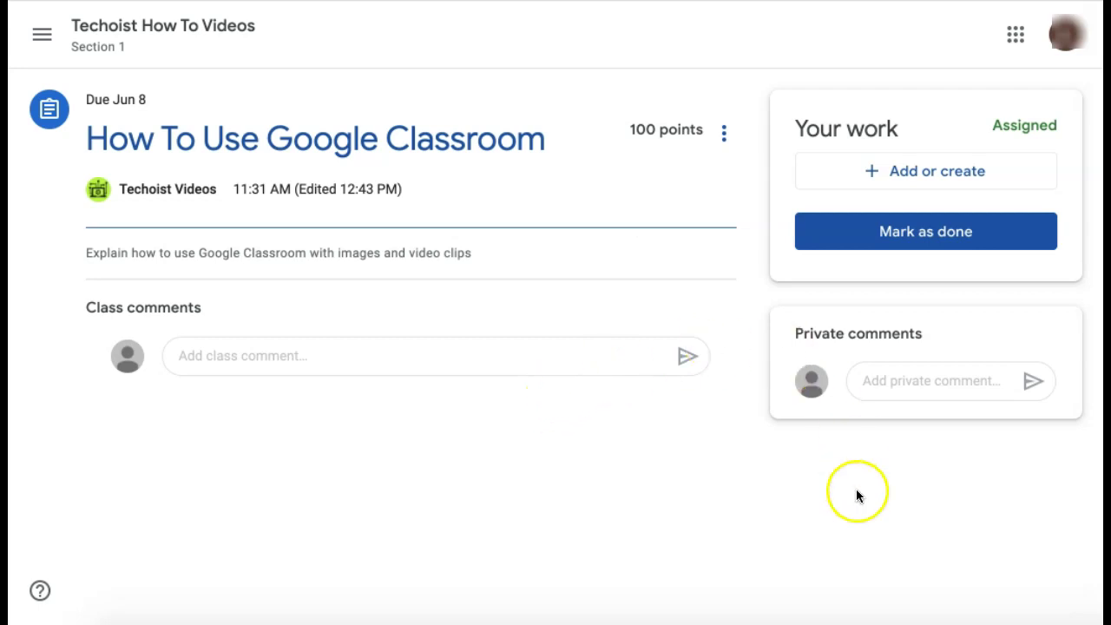
Post the private comment 'I don't understand the assignment' to the teacher
click(912, 383)
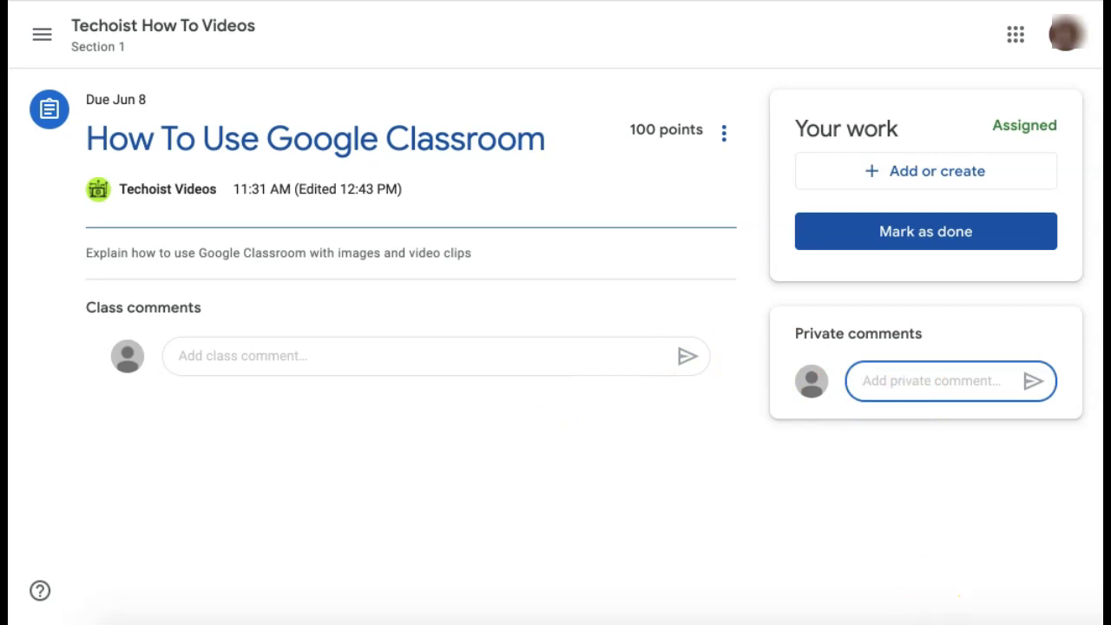
text(I don't understand the assignme)
text(nt)
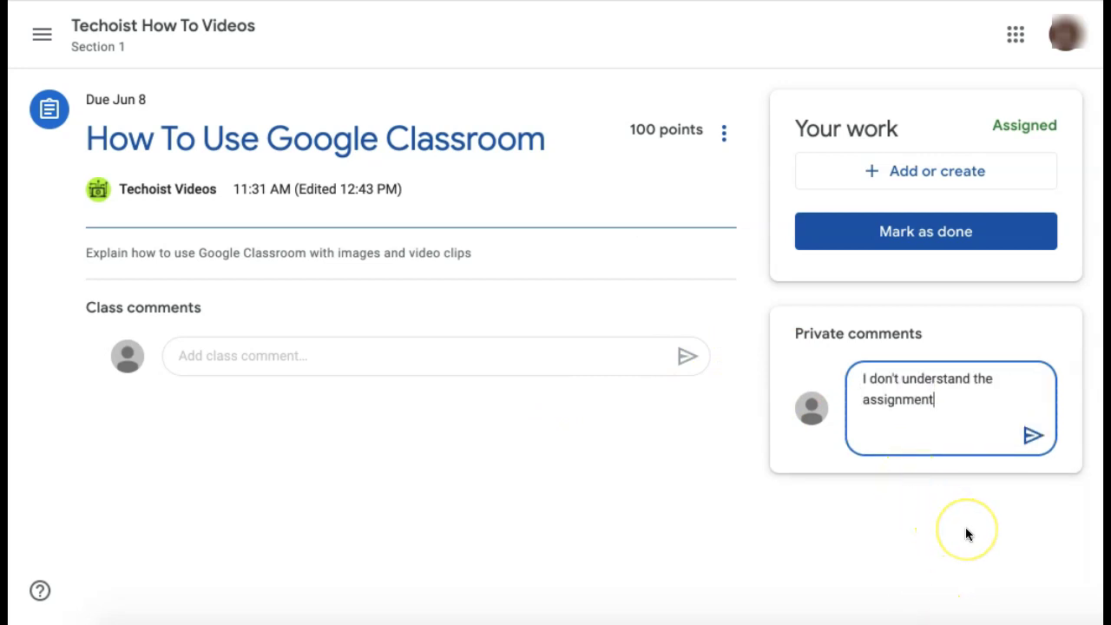
click(1032, 440)
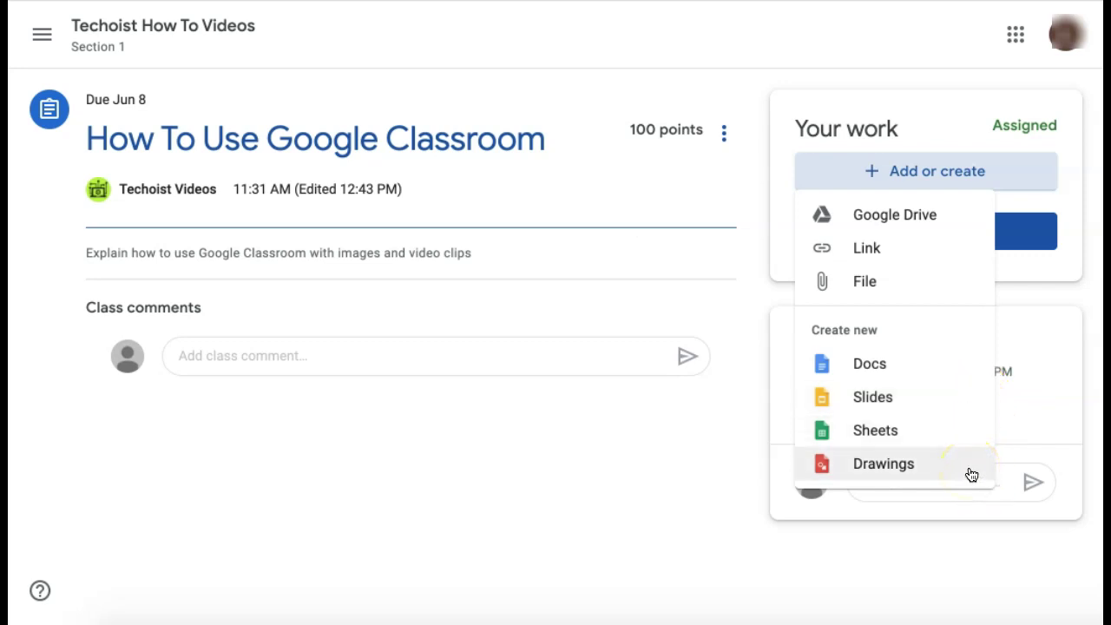
Create a blank Google Docs file under Your work and open it for editing
click(949, 368)
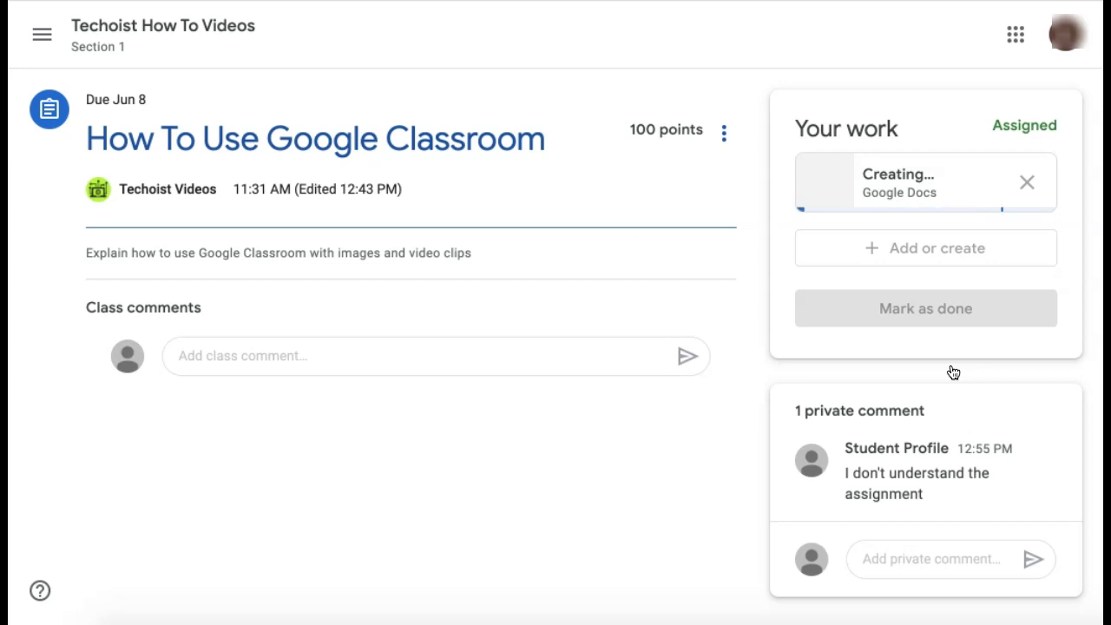
click(878, 187)
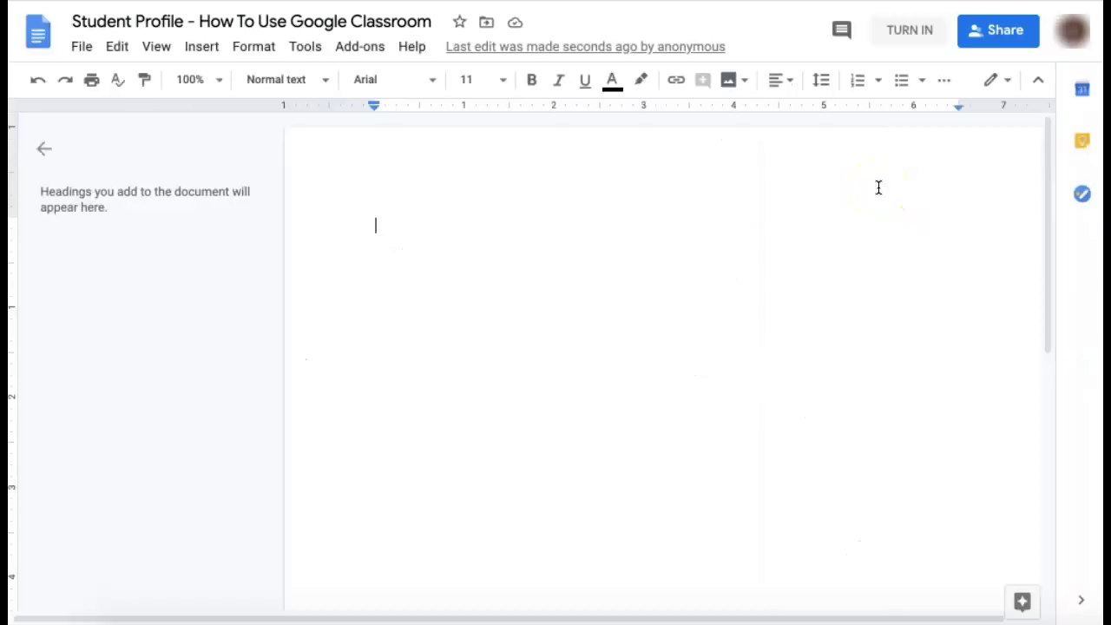
Write 'My assignment' in the document and hand it in with TURN IN
text(My assignment)
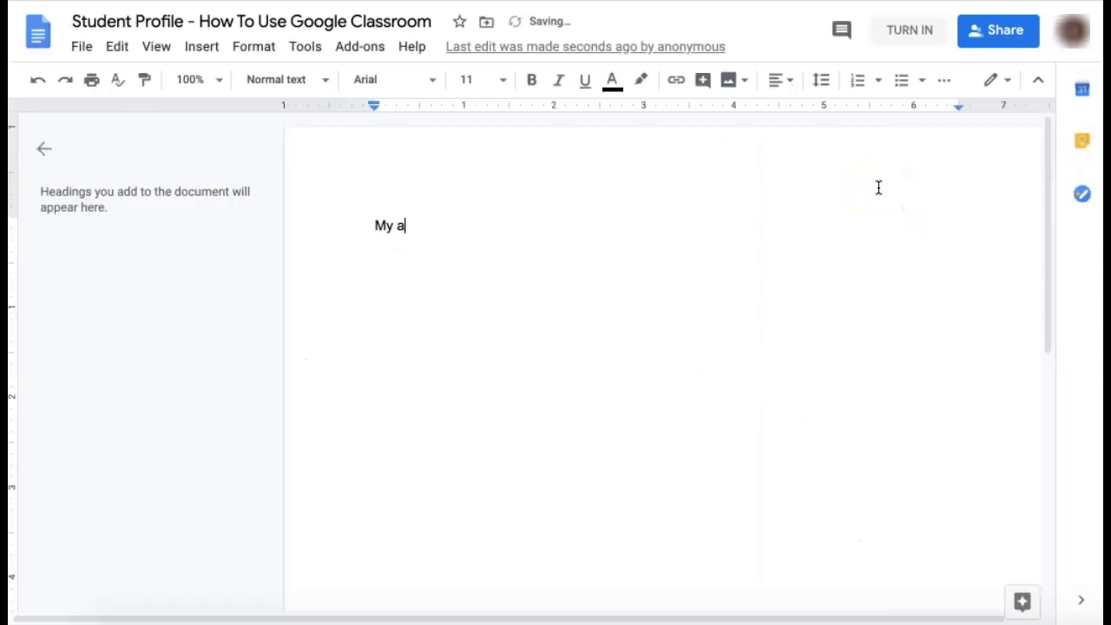
click(919, 260)
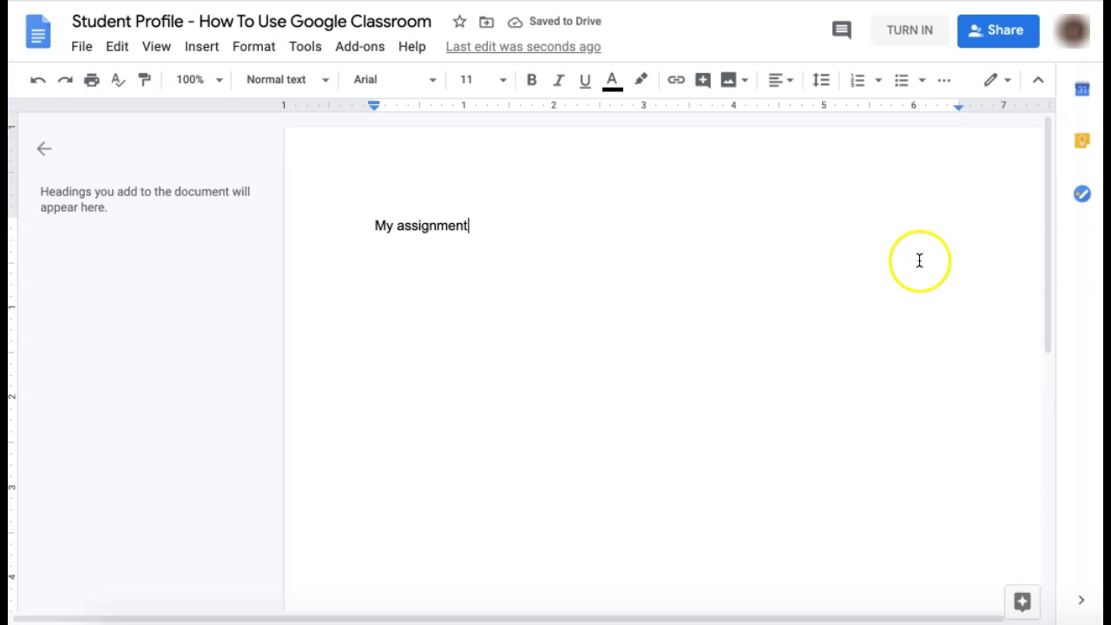
click(908, 40)
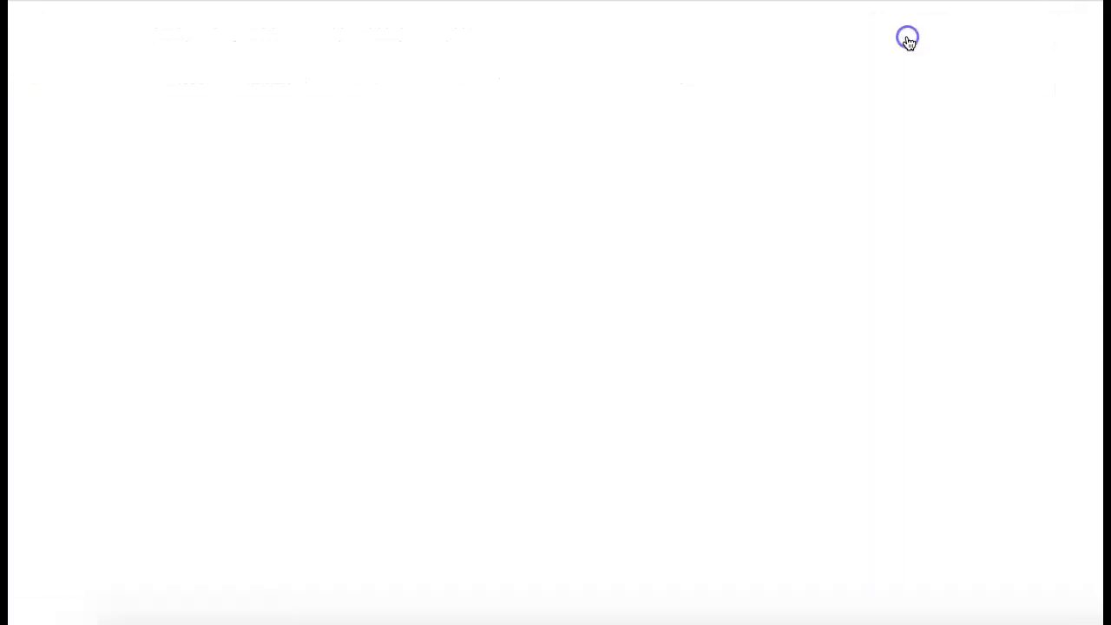
Turn in the attached document for How To Use Google Classroom
click(978, 295)
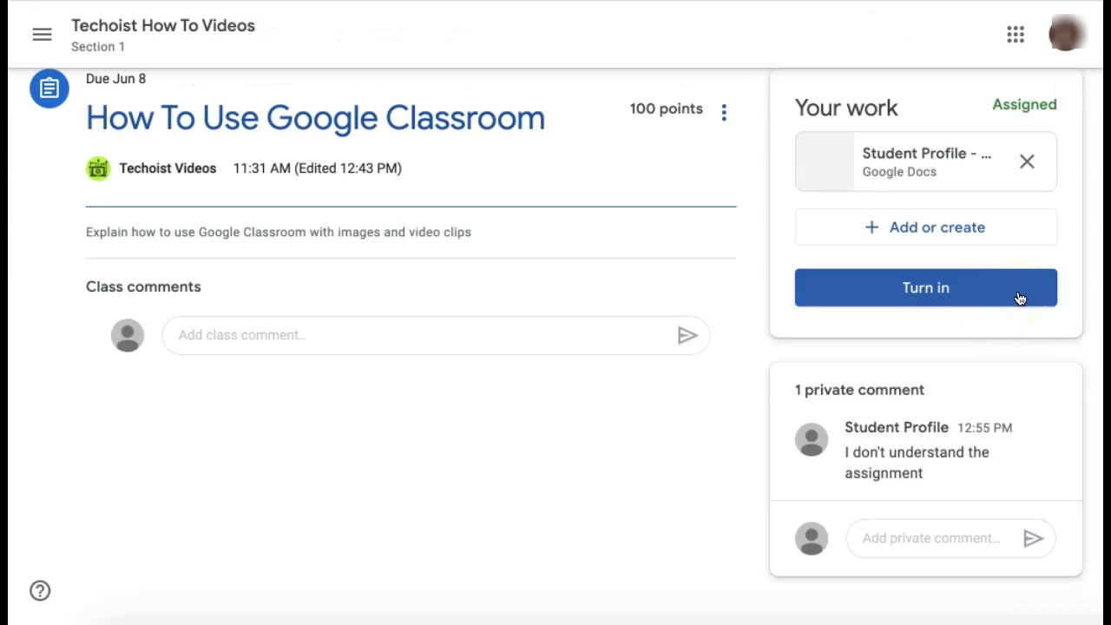
click(1012, 288)
click(775, 406)
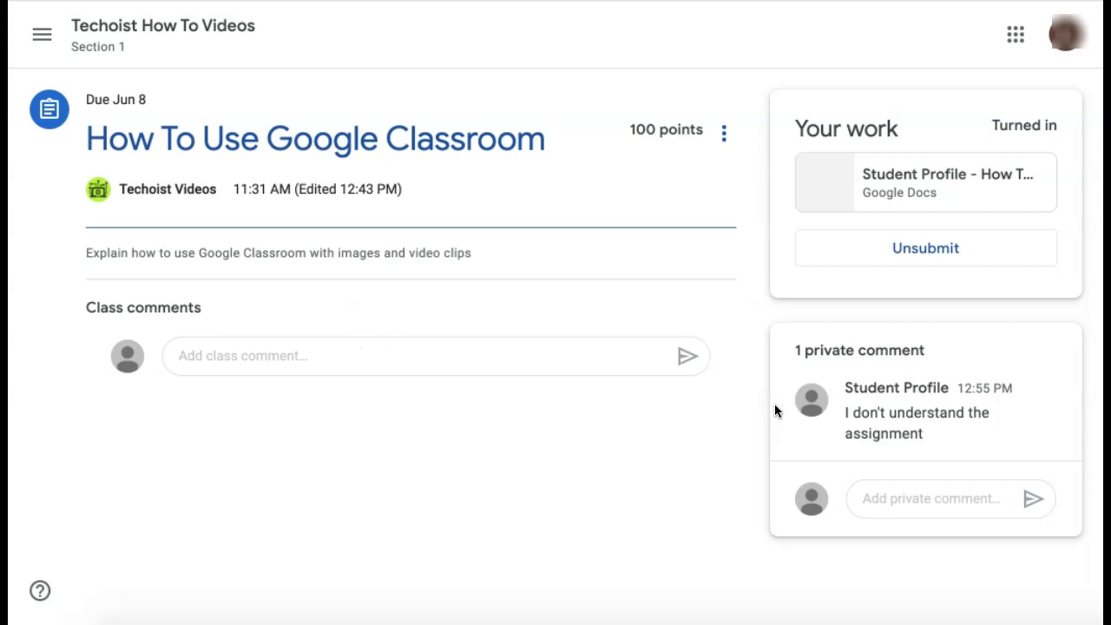
Unsubmit the work, then turn it in again and confirm
click(995, 253)
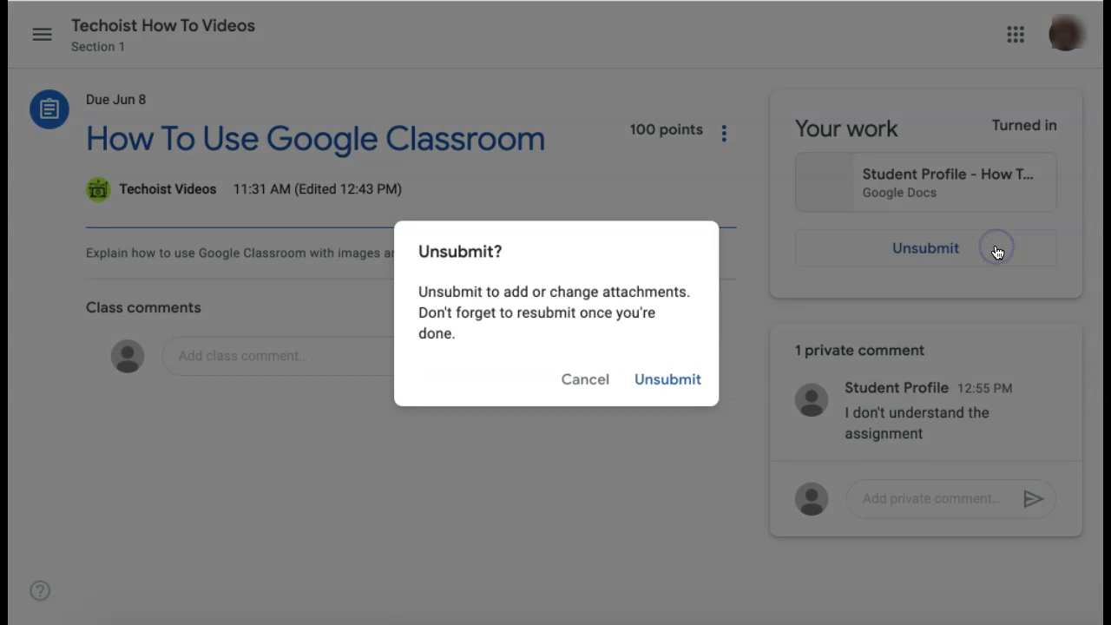
click(705, 387)
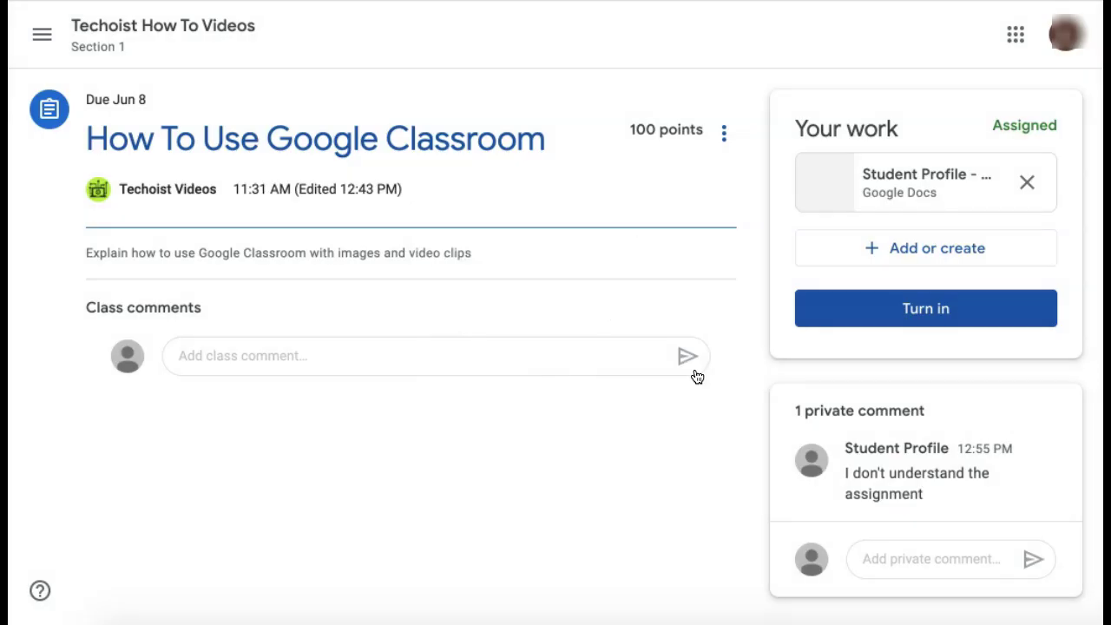
click(1009, 173)
click(1051, 314)
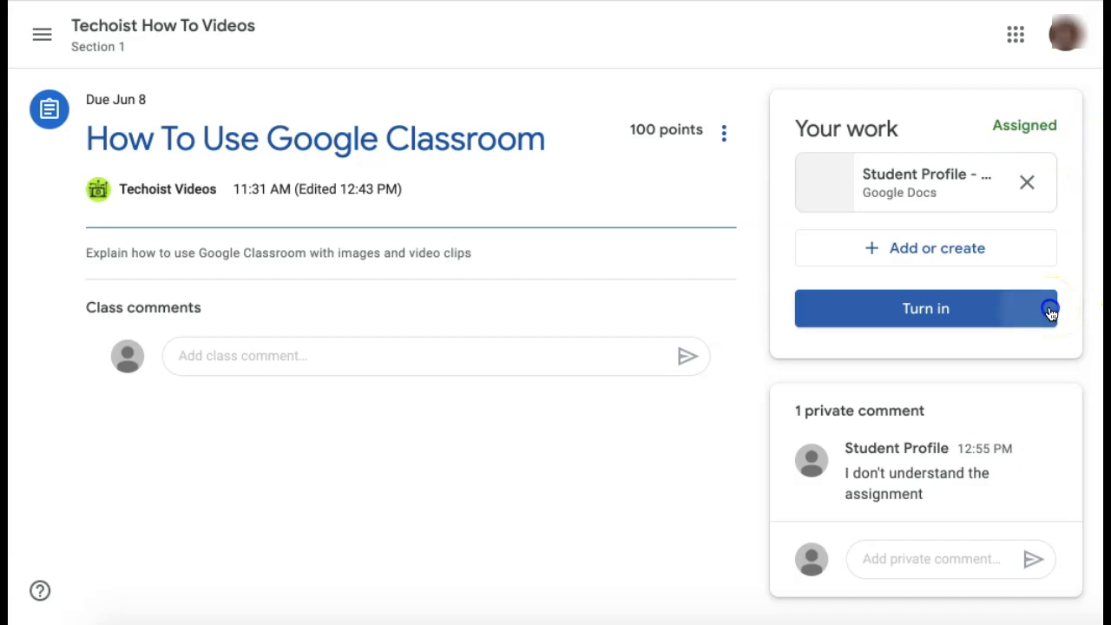
click(786, 396)
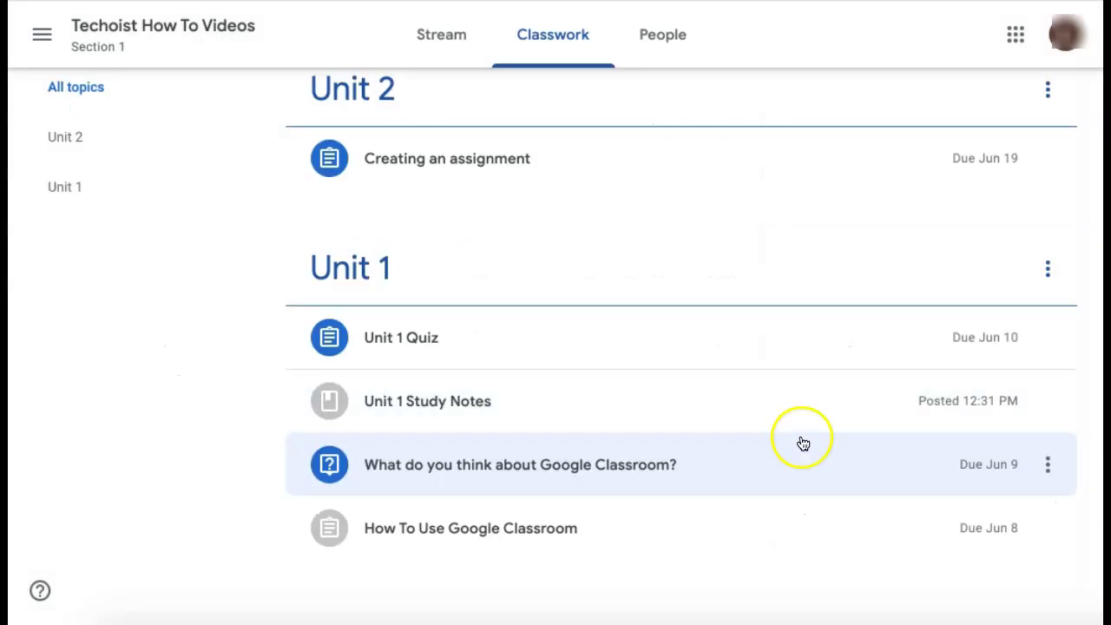
Answer 'What do you think about Google Classroom?' with 'This is my answer' and turn it in
click(841, 476)
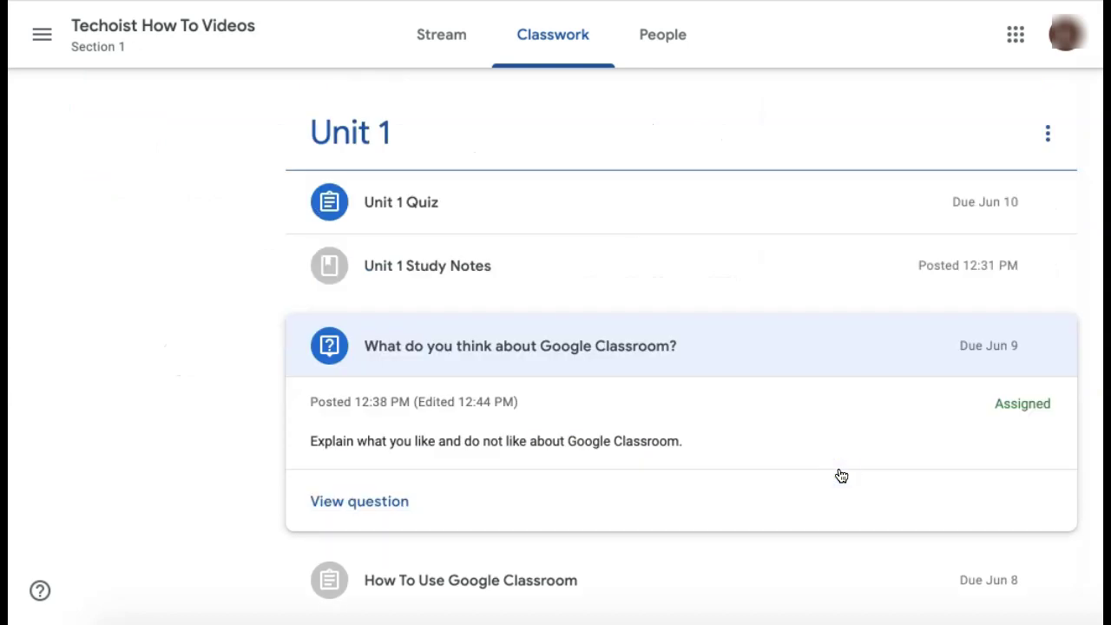
click(390, 499)
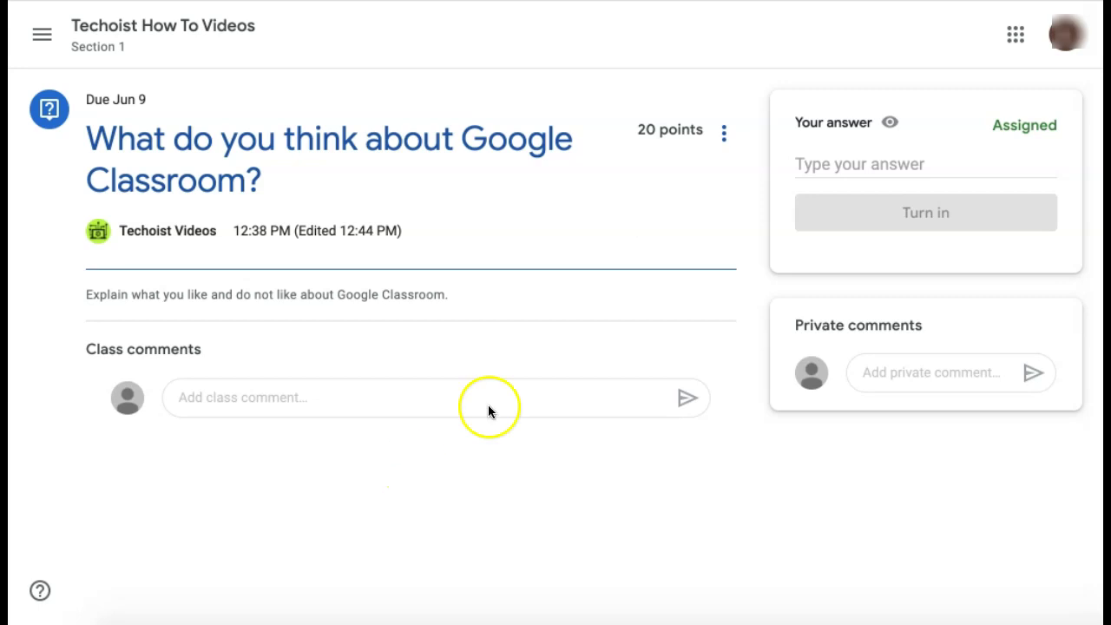
click(1003, 163)
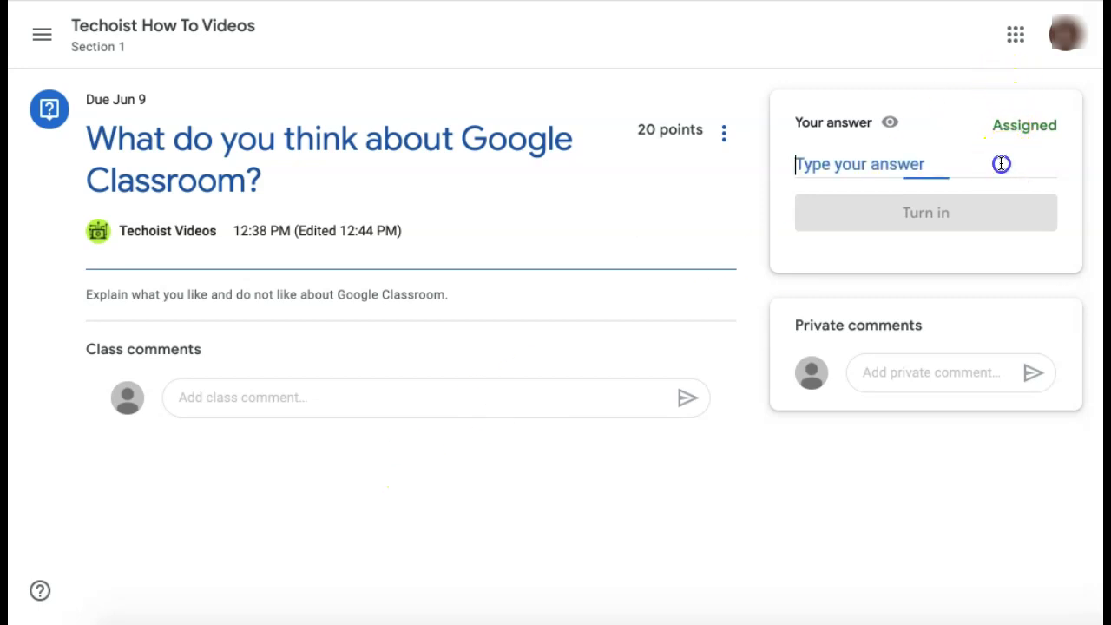
text(This is my answer)
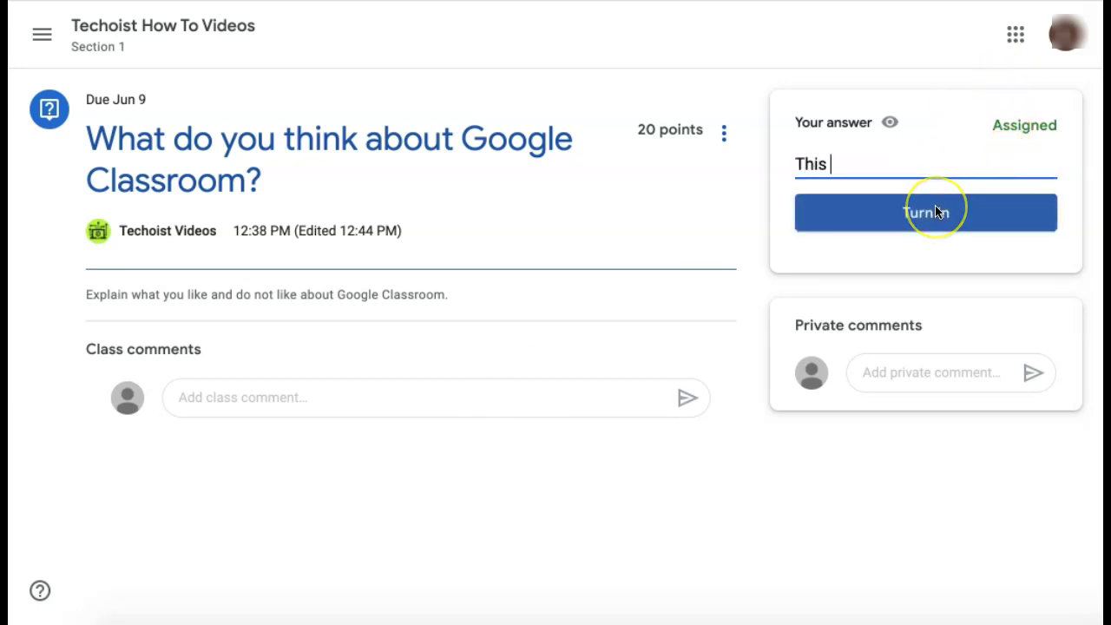
click(1016, 214)
click(676, 371)
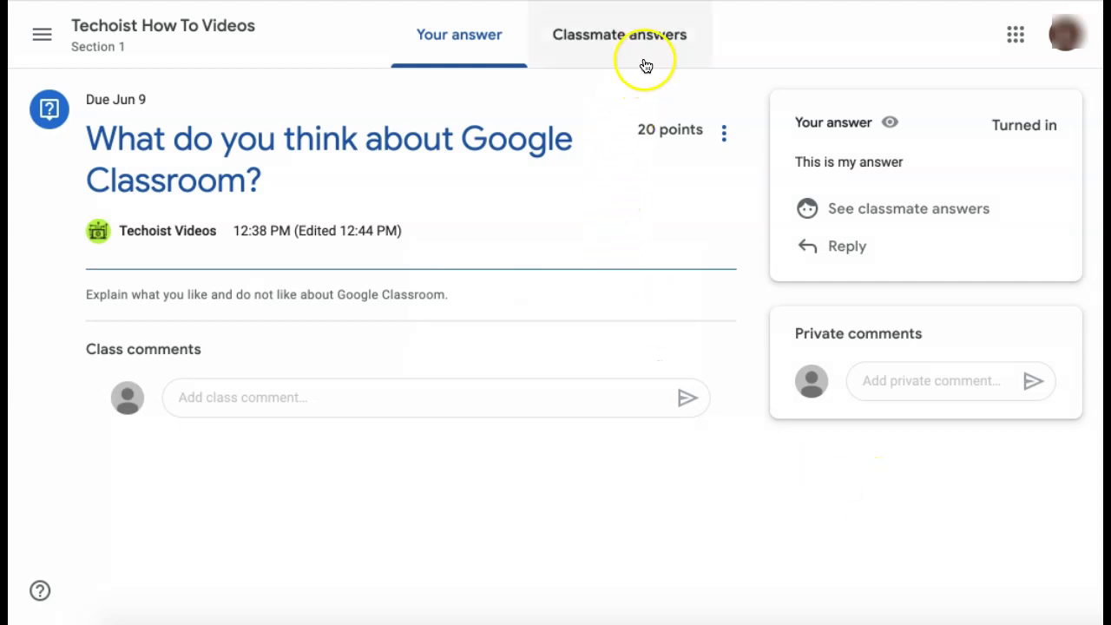
Review the classmate answers, then return to Classwork and expand Unit 1 Study Notes
click(692, 58)
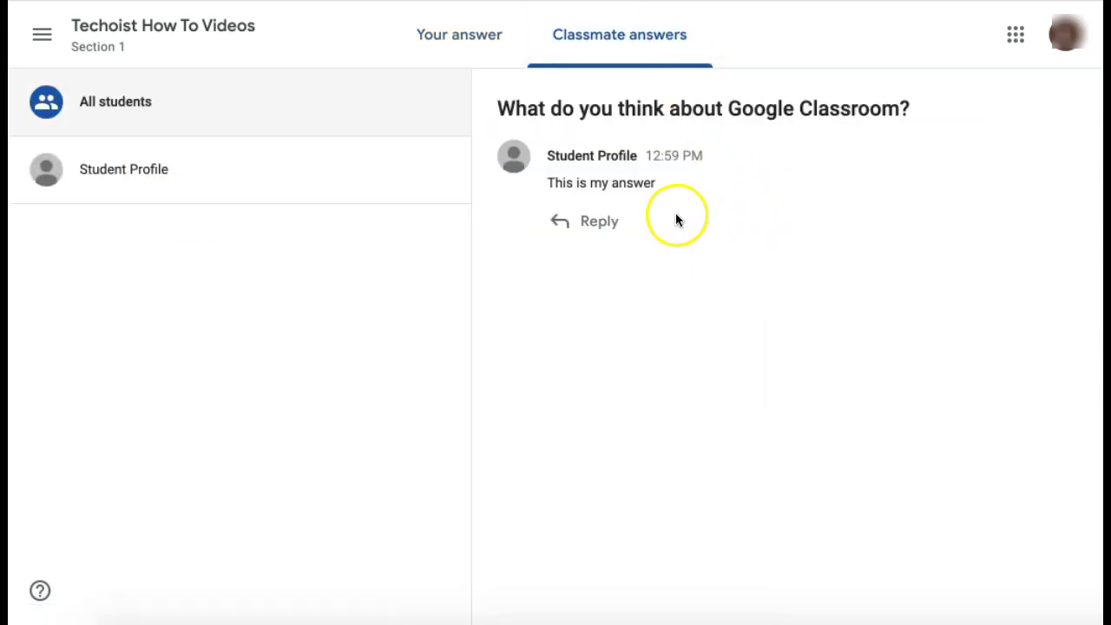
click(479, 48)
click(778, 360)
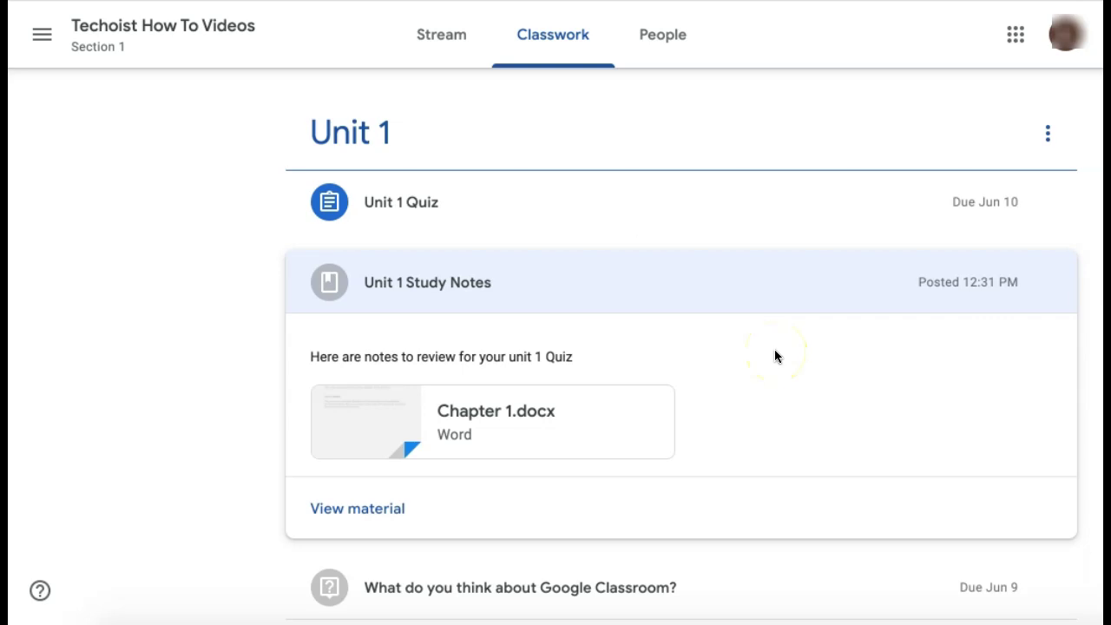
Collapse Unit 1 Study Notes and open the 10-point Unit 1 Quiz Google Form
click(750, 299)
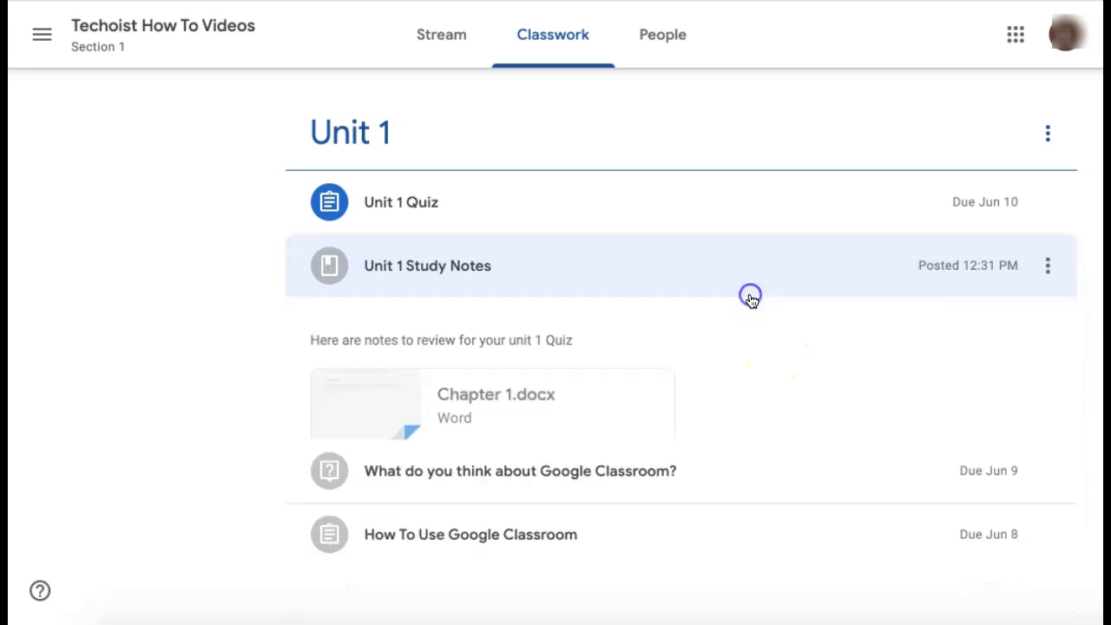
click(721, 347)
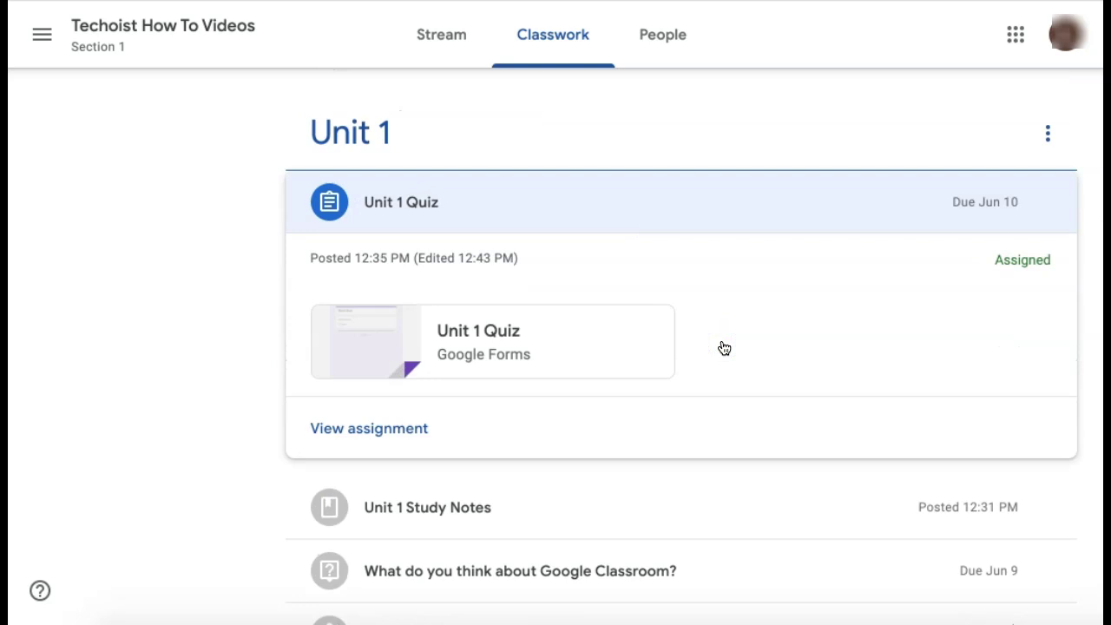
click(362, 429)
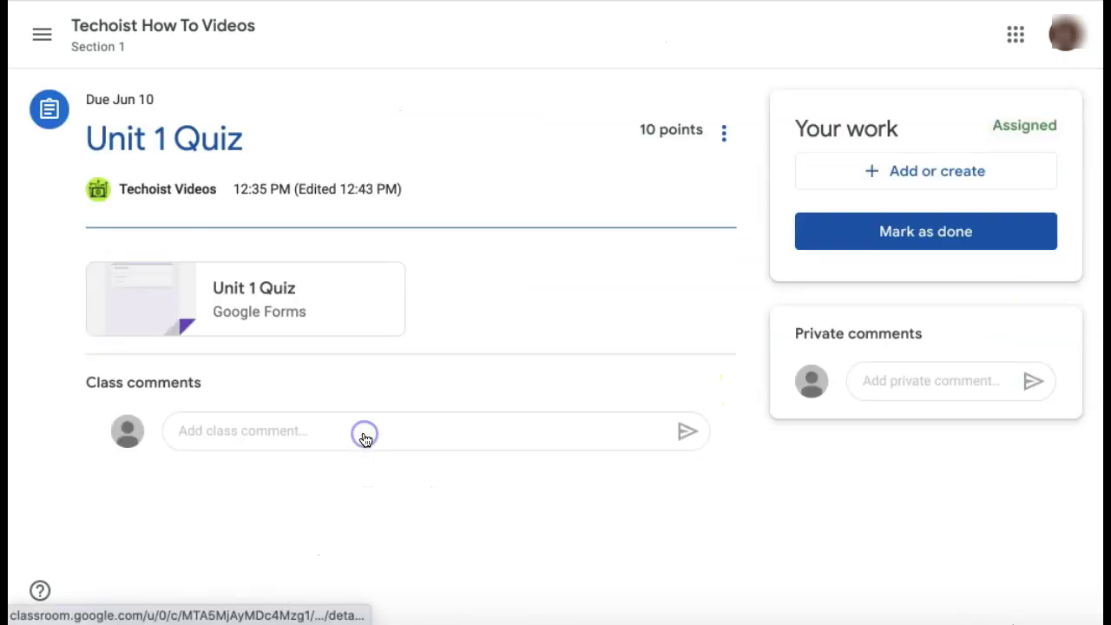
click(532, 314)
click(361, 310)
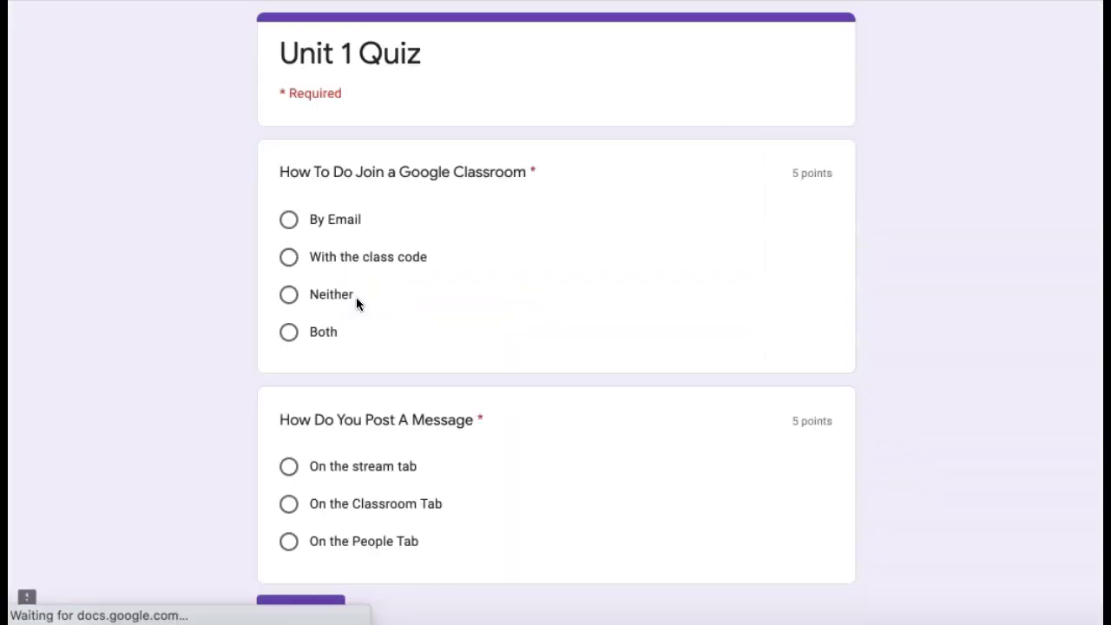
click(378, 339)
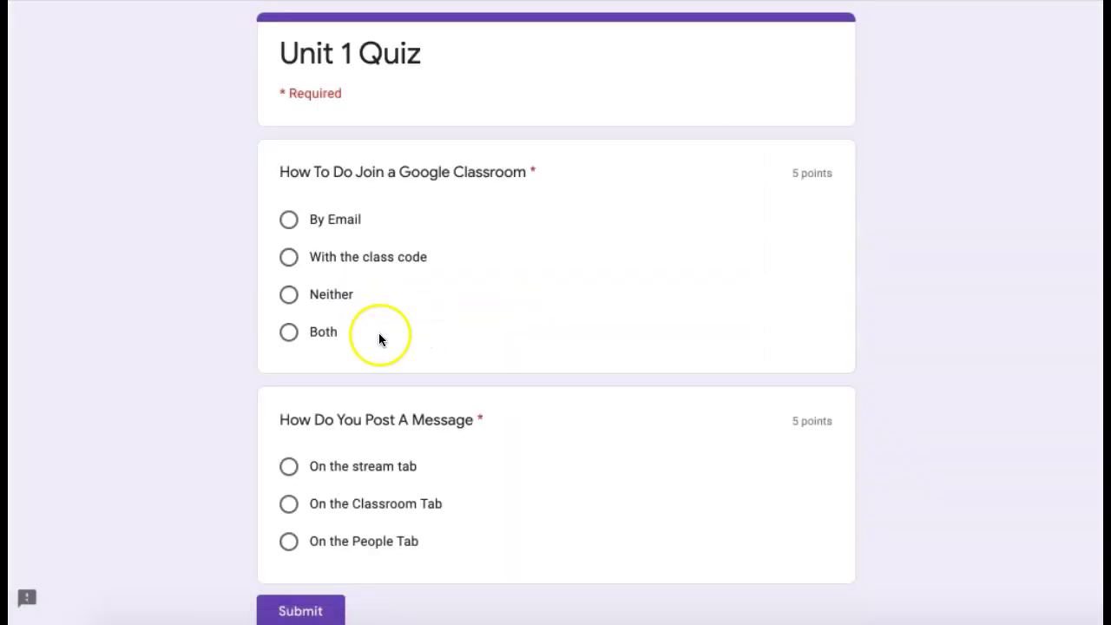
Answer 'Both' and 'On the Classroom Tab' on the Unit 1 Quiz and submit it
click(288, 334)
click(289, 505)
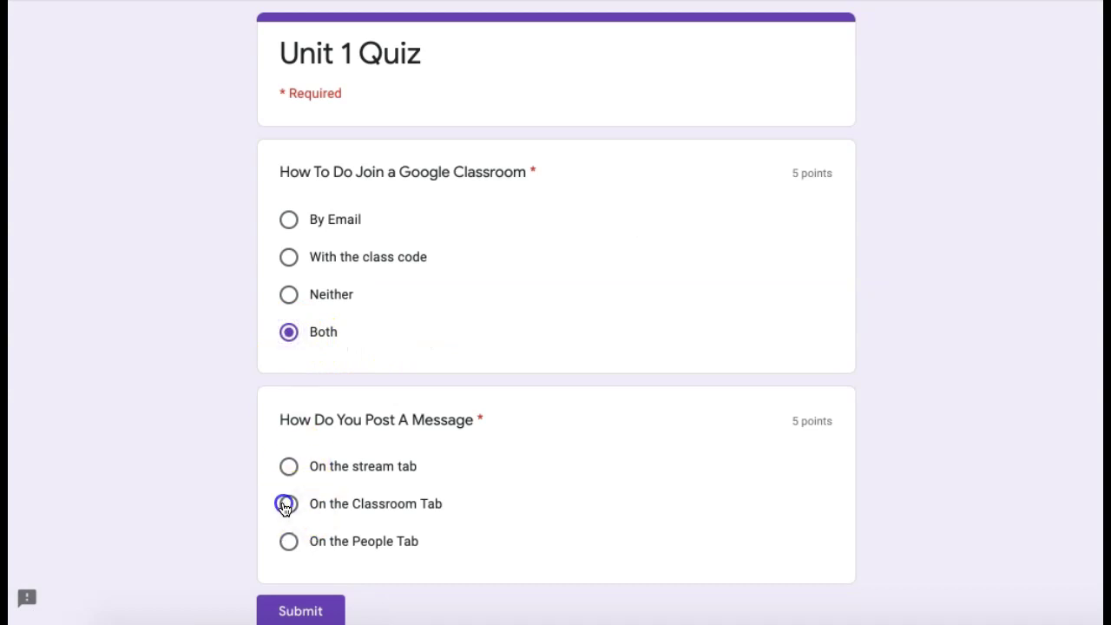
click(310, 609)
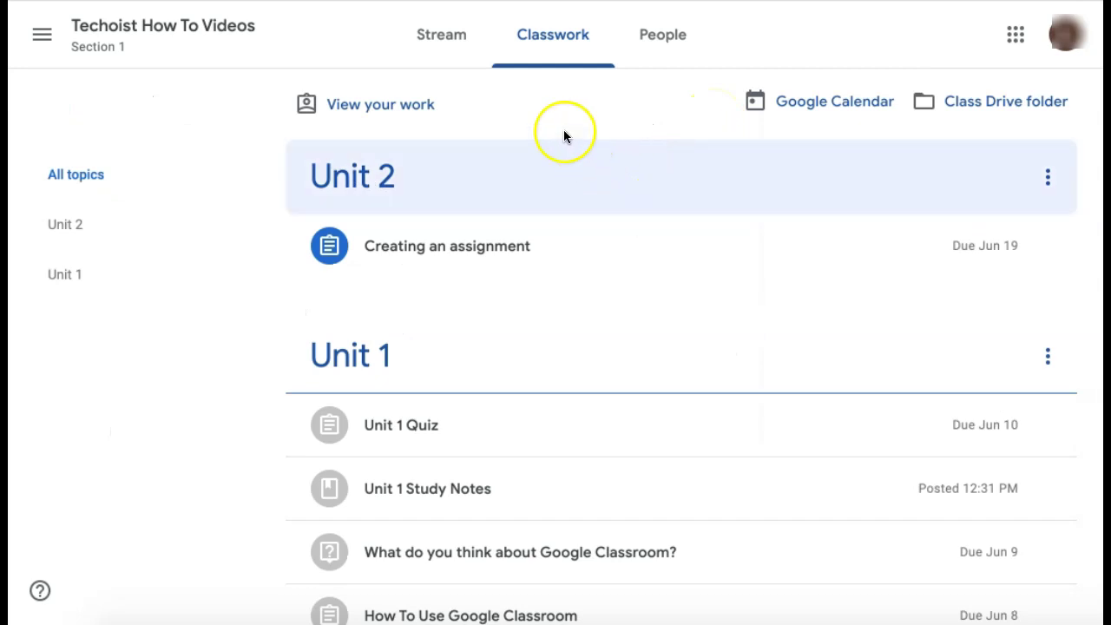
Open View your work to see each assignment's status, with Unit 1 Quiz scored 10/10
click(420, 108)
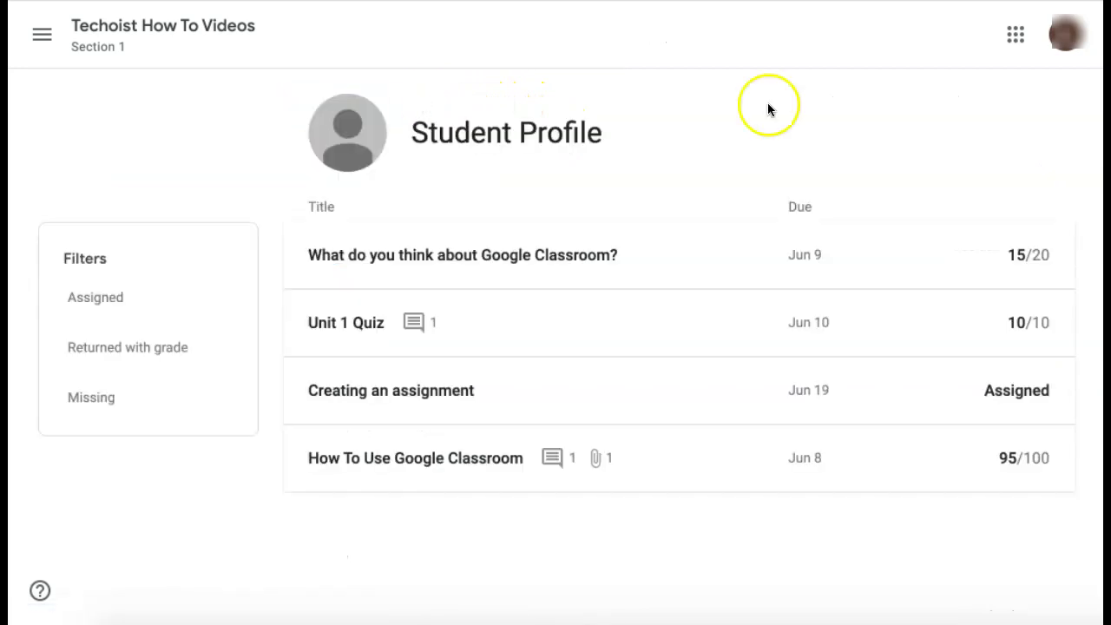